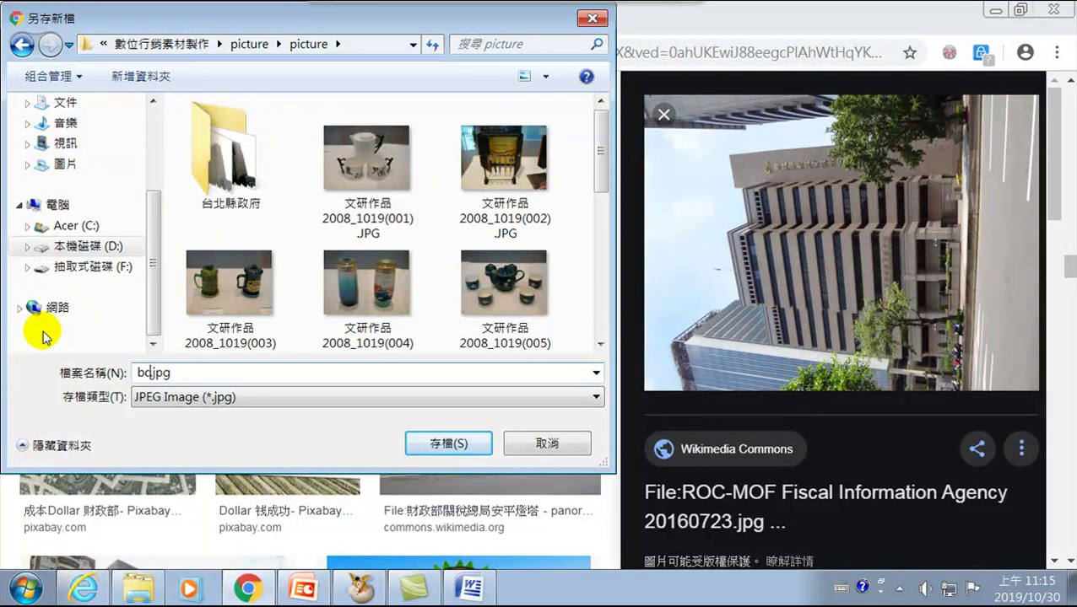
# - Save the building image as 財政部20191030.jpg in the picture folder
pyautogui.hotkey('ctrl', 'space')
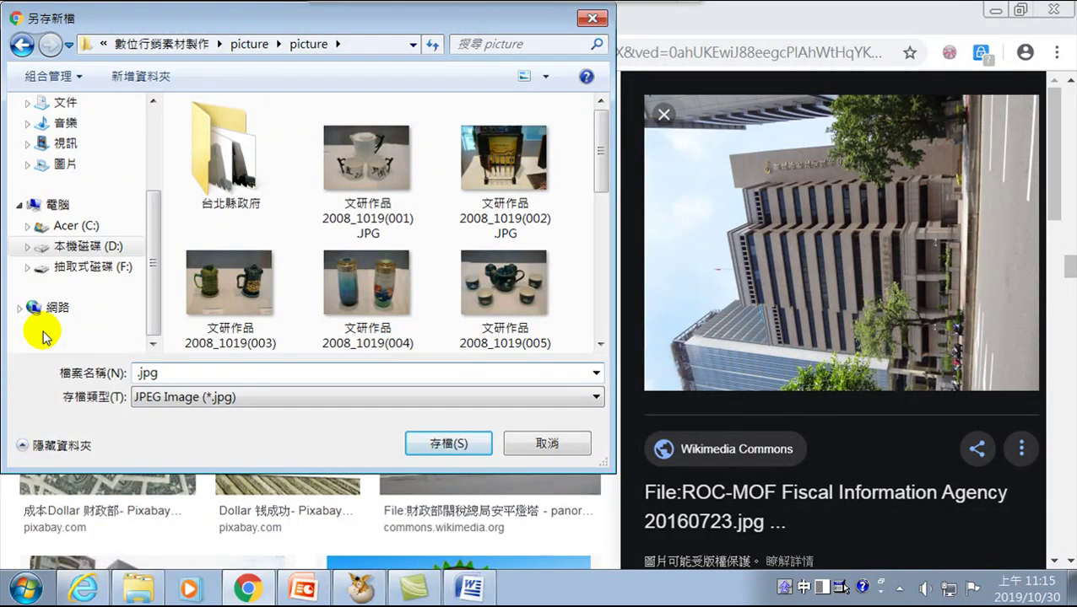
pyautogui.write('財政')
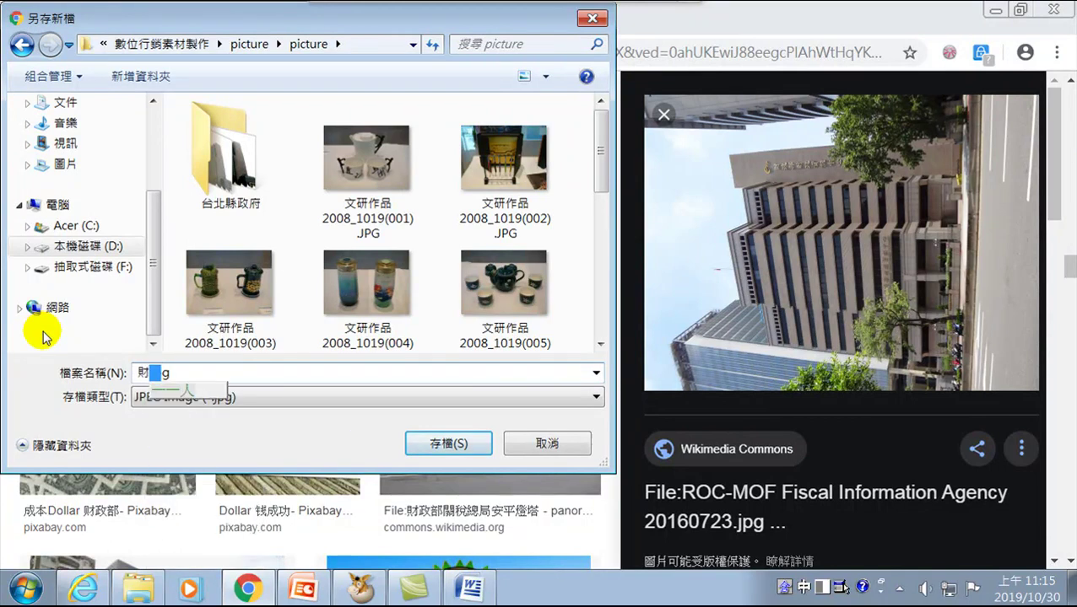
pyautogui.write('部')
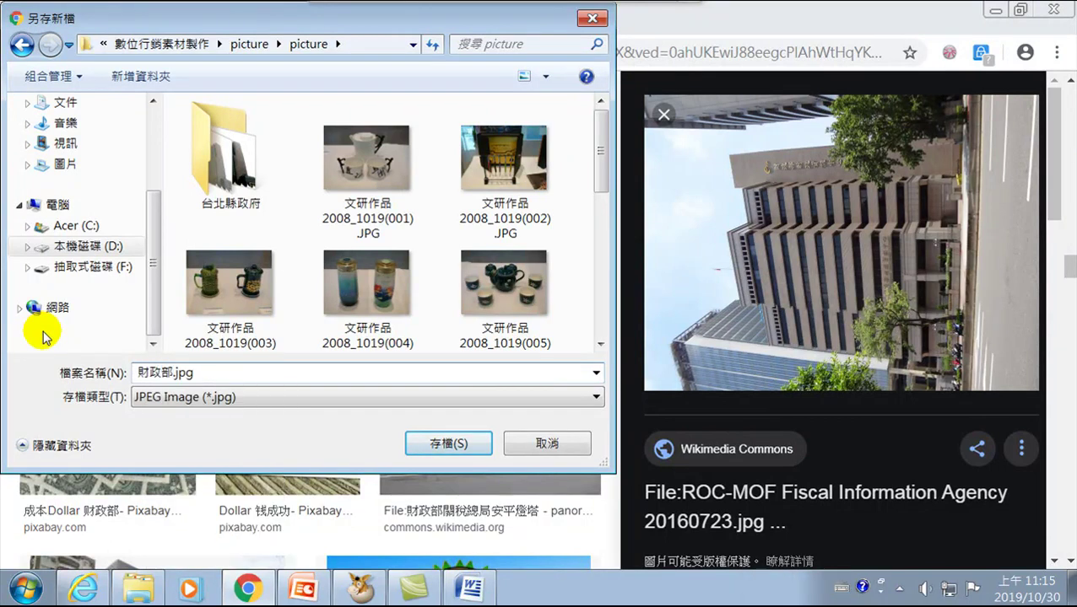
pyautogui.write('20191030')
pyautogui.click(451, 443)
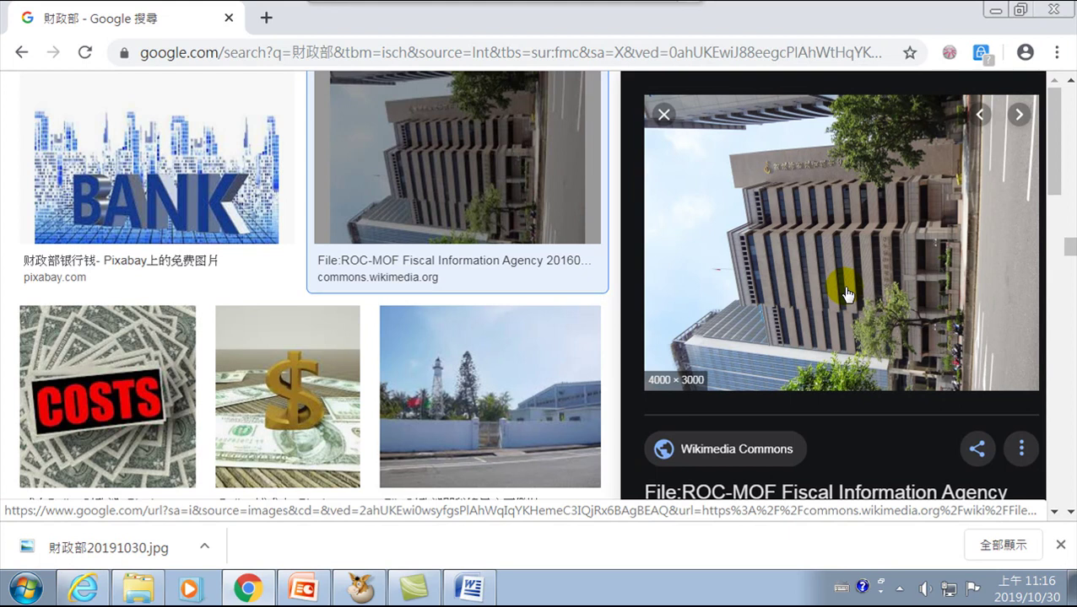
# - Switch to PhotoCap and load 財政部20191030.jpg from the inner picture folder of 數位行銷素材製作
pyautogui.click(995, 10)
pyautogui.click(360, 587)
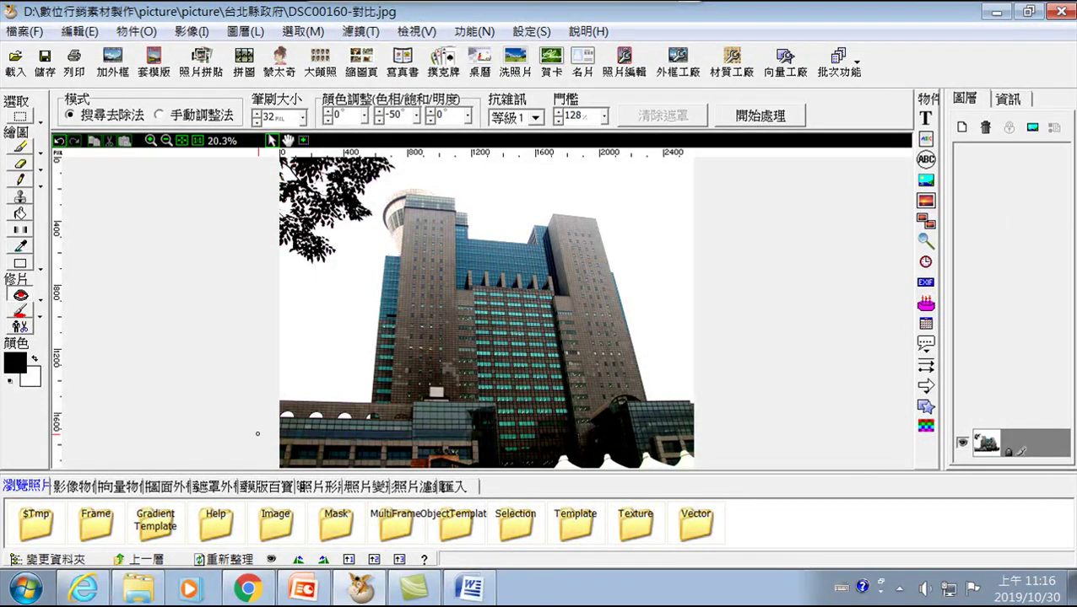
pyautogui.click(15, 61)
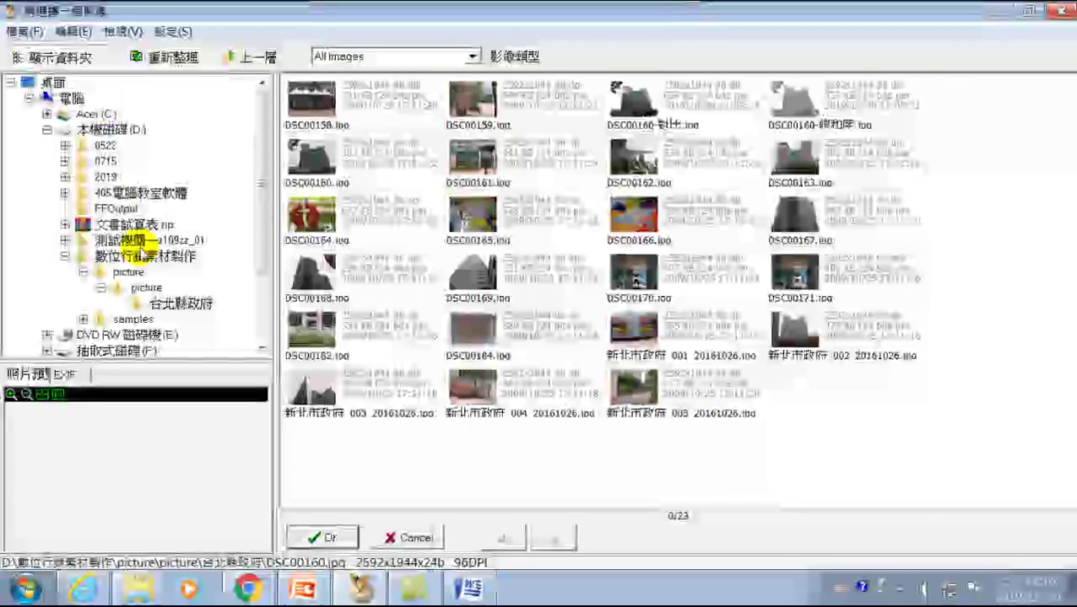
pyautogui.click(146, 288)
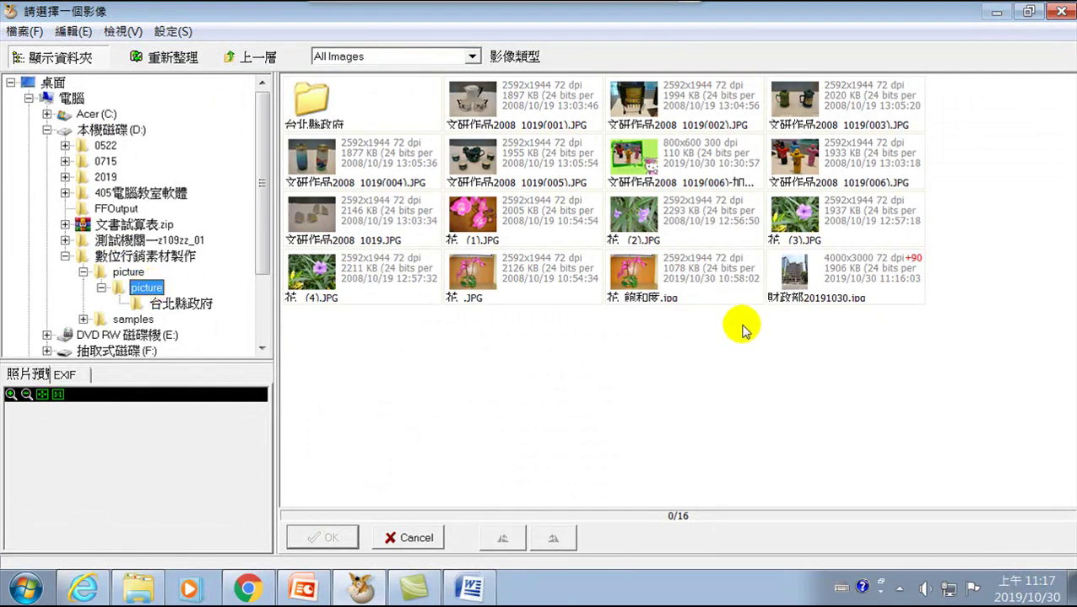
pyautogui.click(819, 268)
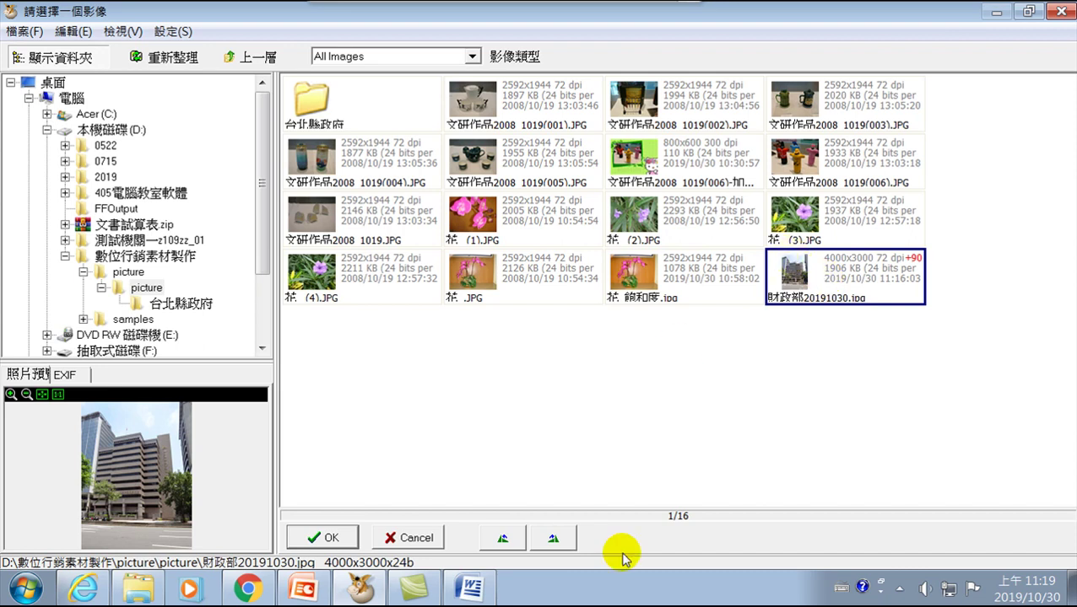
pyautogui.click(325, 537)
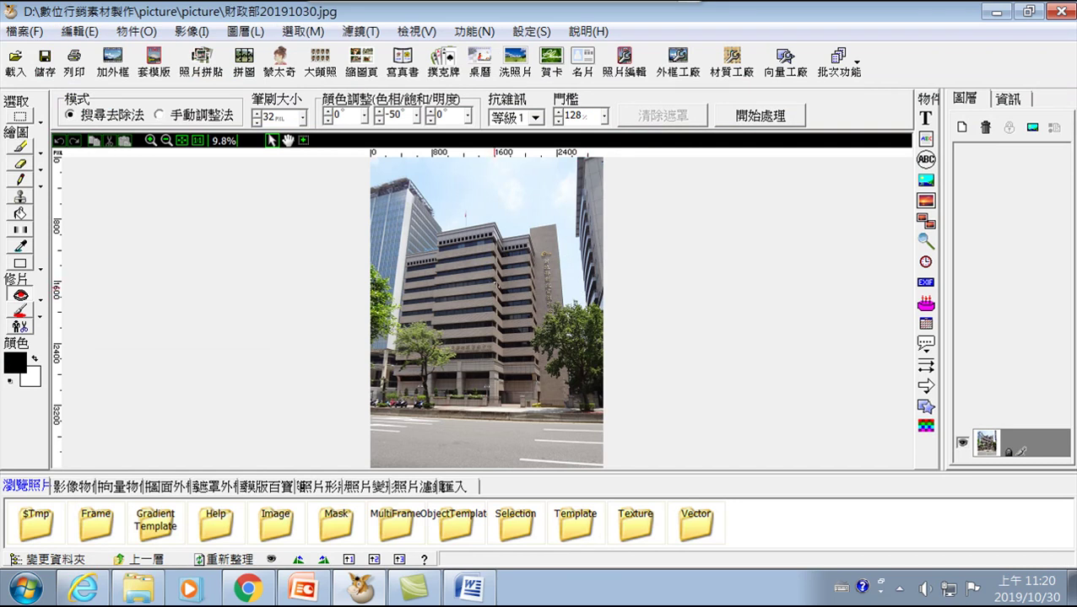
# - Raise the photo's contrast to 2.00 in the brightness/contrast adjustment
pyautogui.click(191, 33)
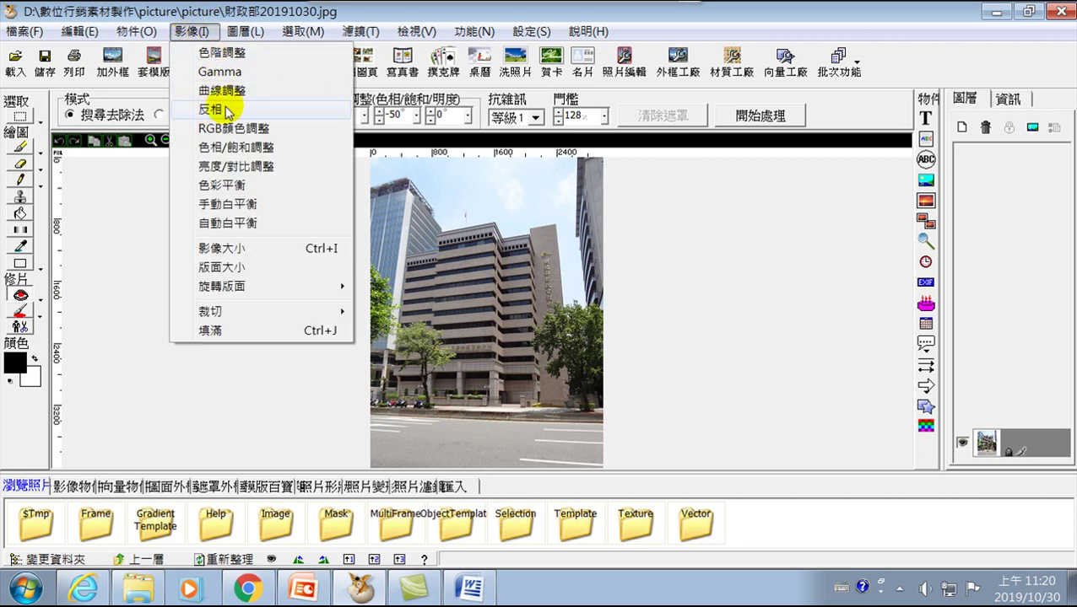
pyautogui.click(226, 169)
pyautogui.moveTo(447, 305); pyautogui.dragTo(552, 347)
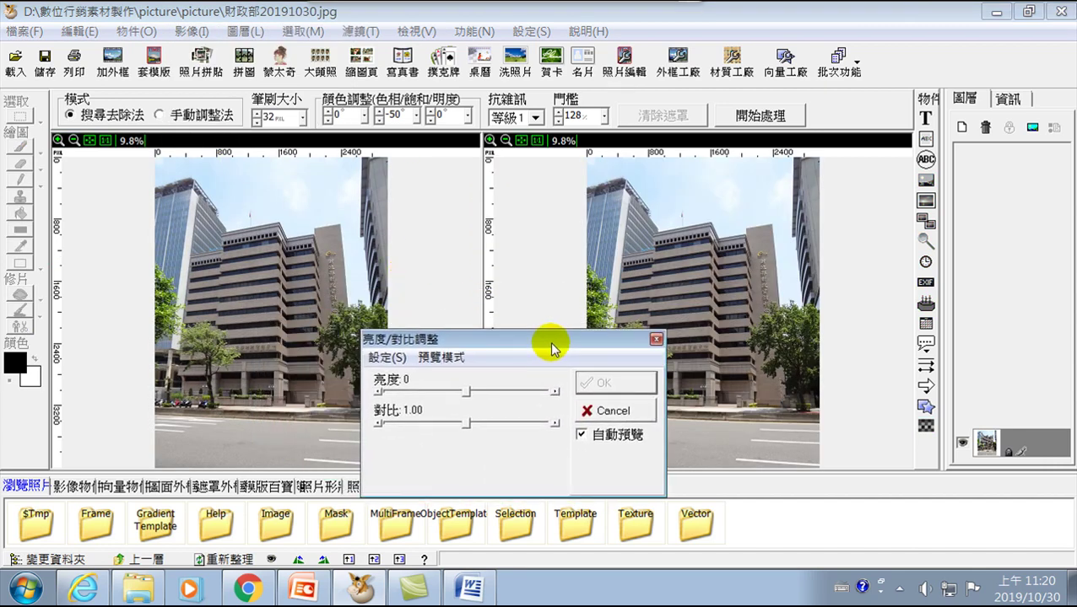
pyautogui.click(466, 422)
pyautogui.moveTo(467, 422); pyautogui.dragTo(506, 424)
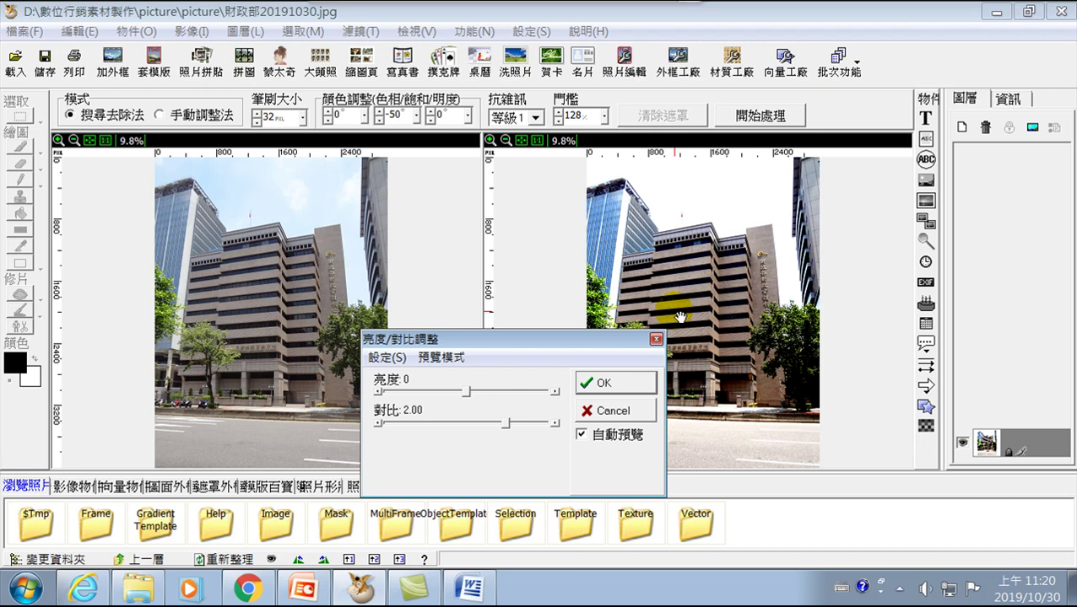
pyautogui.moveTo(581, 337); pyautogui.dragTo(556, 314)
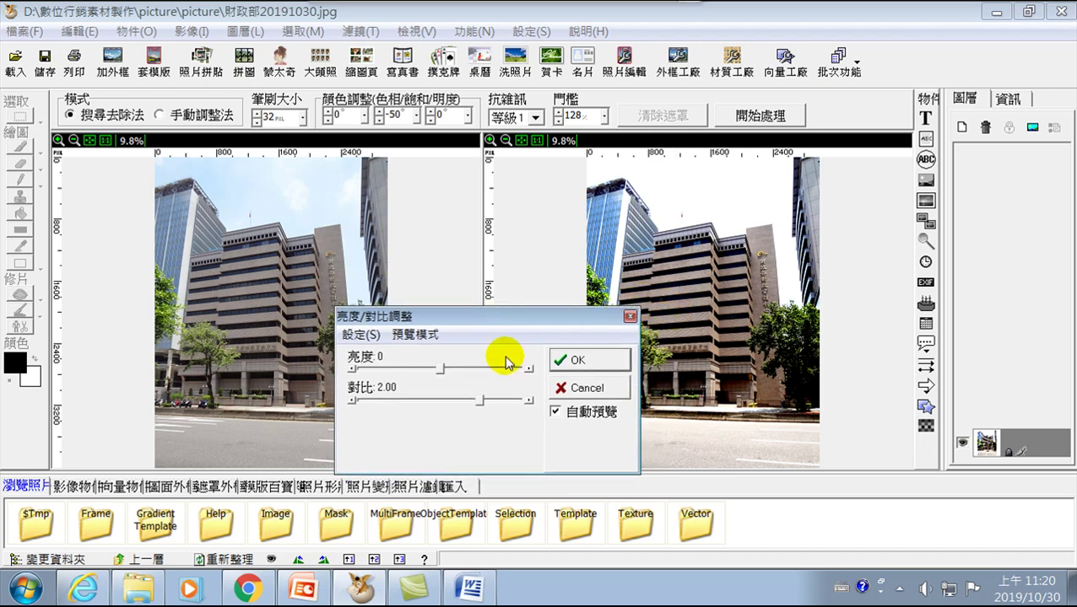
# - Try brightness values of 2 and -20, readjust the brightness slightly, and apply the brightness/contrast adjustment
pyautogui.moveTo(439, 371)
pyautogui.mouseDown()
pyautogui.moveTo(493, 367)
pyautogui.moveTo(409, 373)
pyautogui.moveTo(439, 369)
pyautogui.mouseUp()
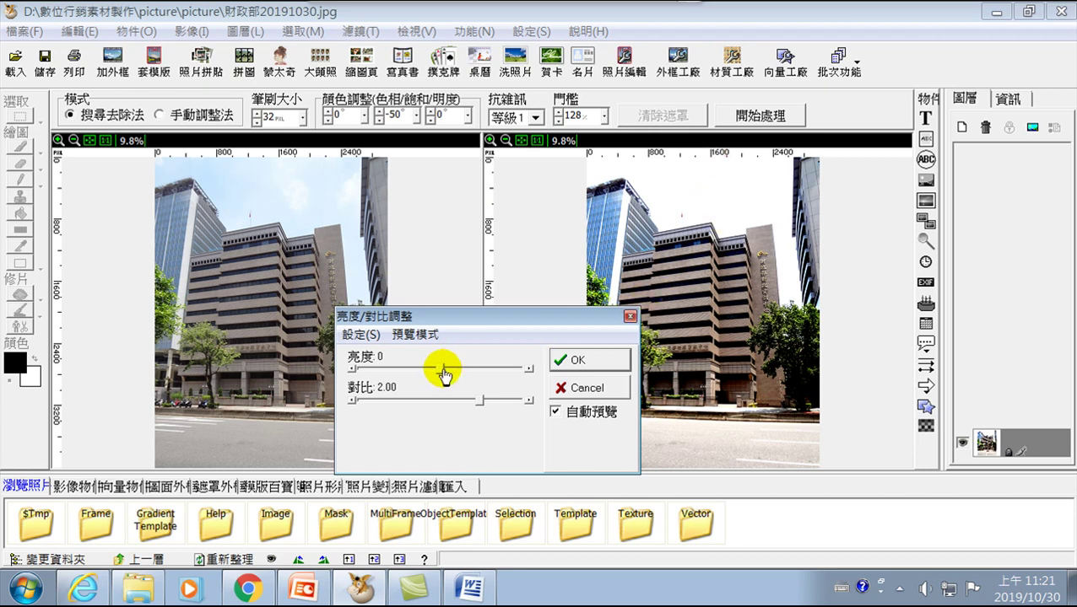
pyautogui.moveTo(442, 374); pyautogui.dragTo(444, 373)
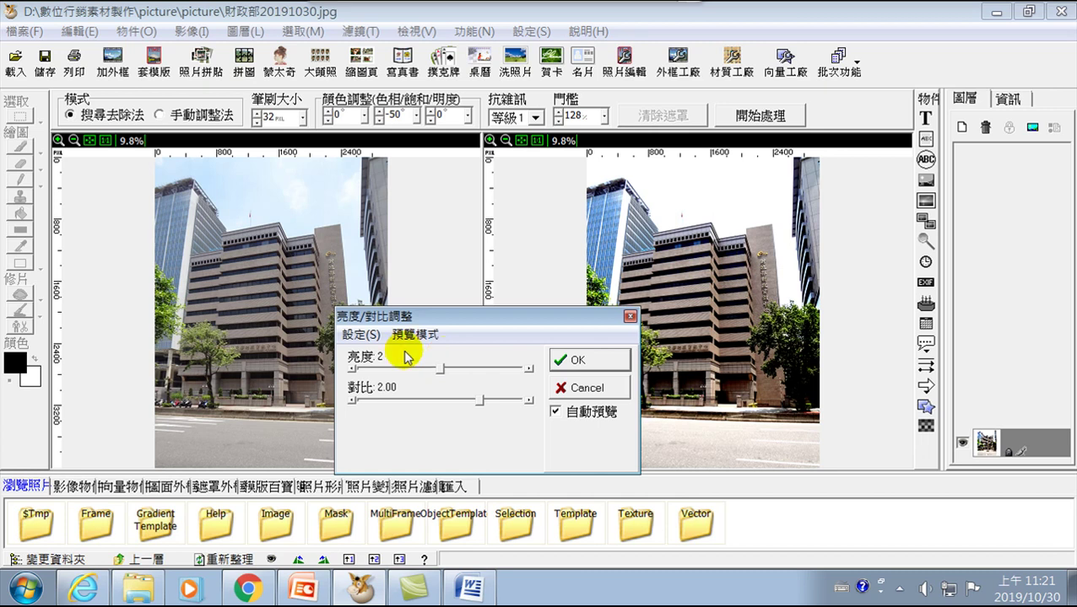
pyautogui.moveTo(439, 369)
pyautogui.mouseDown()
pyautogui.moveTo(428, 372)
pyautogui.moveTo(436, 377)
pyautogui.mouseUp()
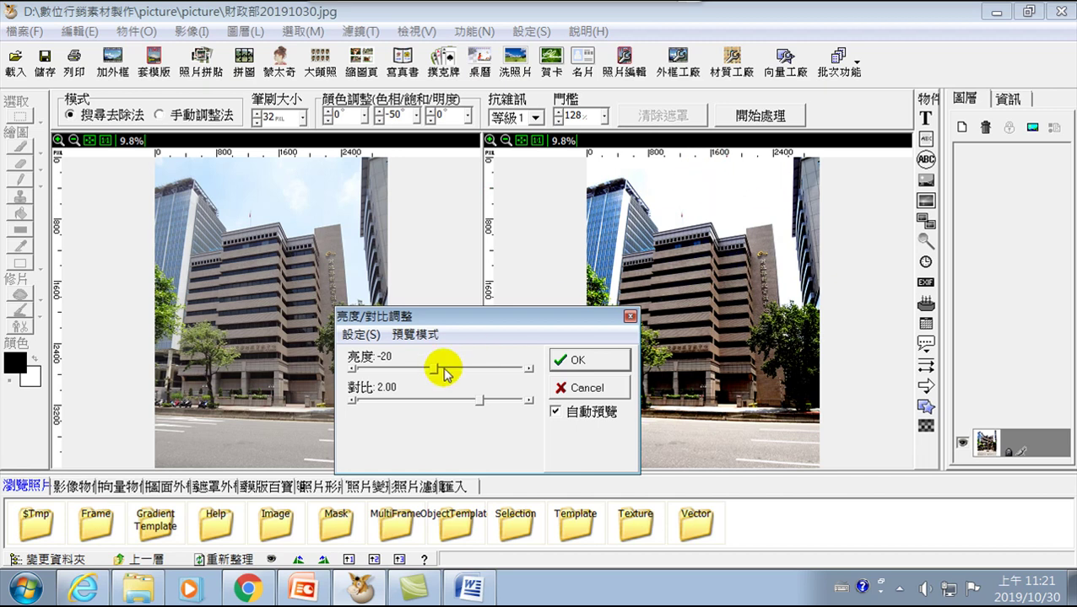
pyautogui.moveTo(440, 372); pyautogui.dragTo(441, 369)
pyautogui.click(588, 360)
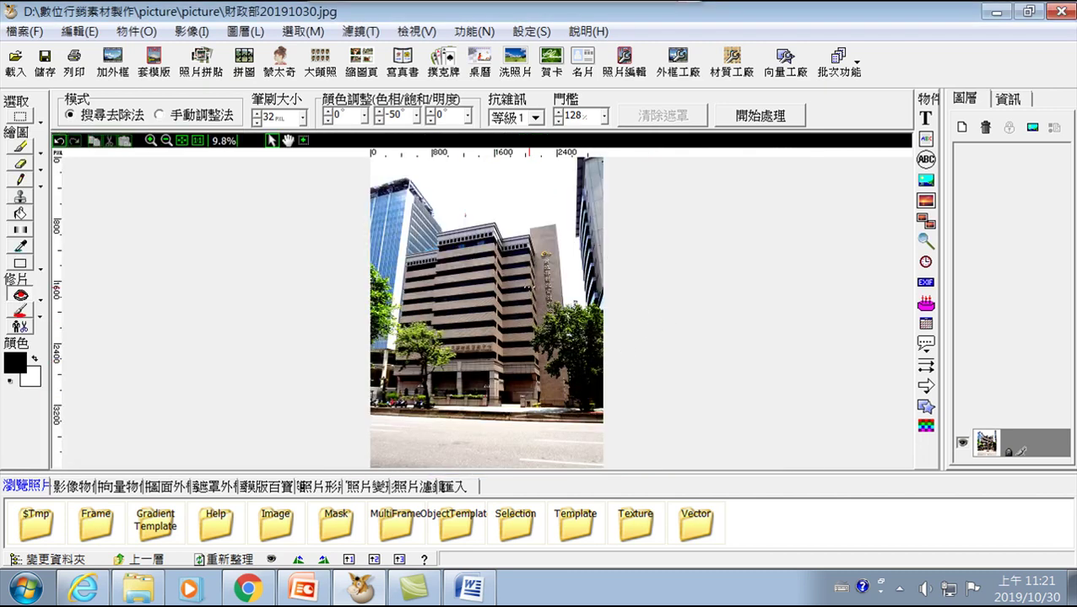
pyautogui.click(190, 30)
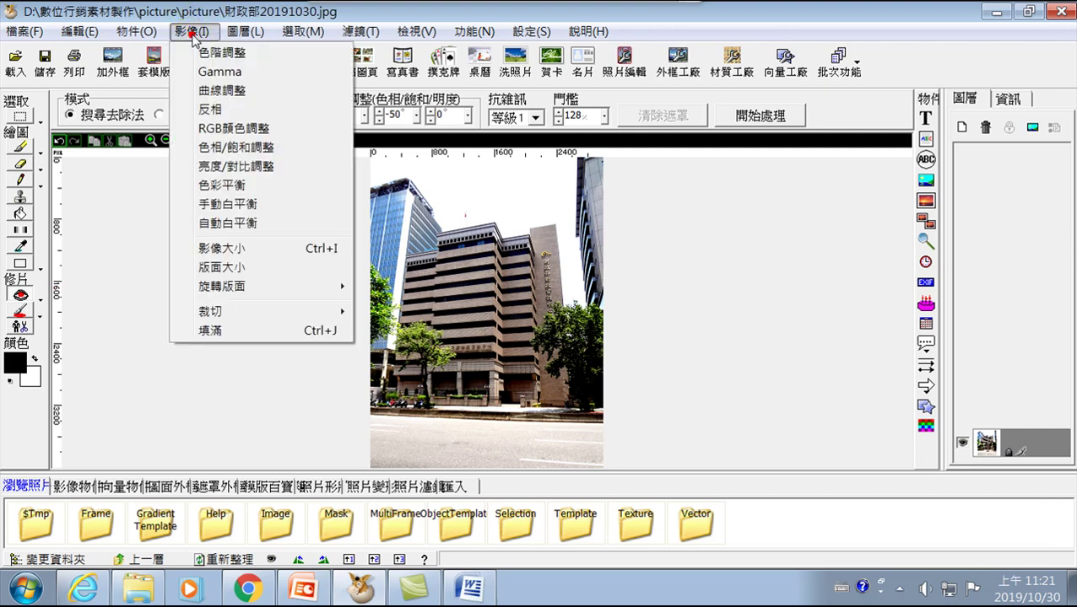
pyautogui.click(217, 148)
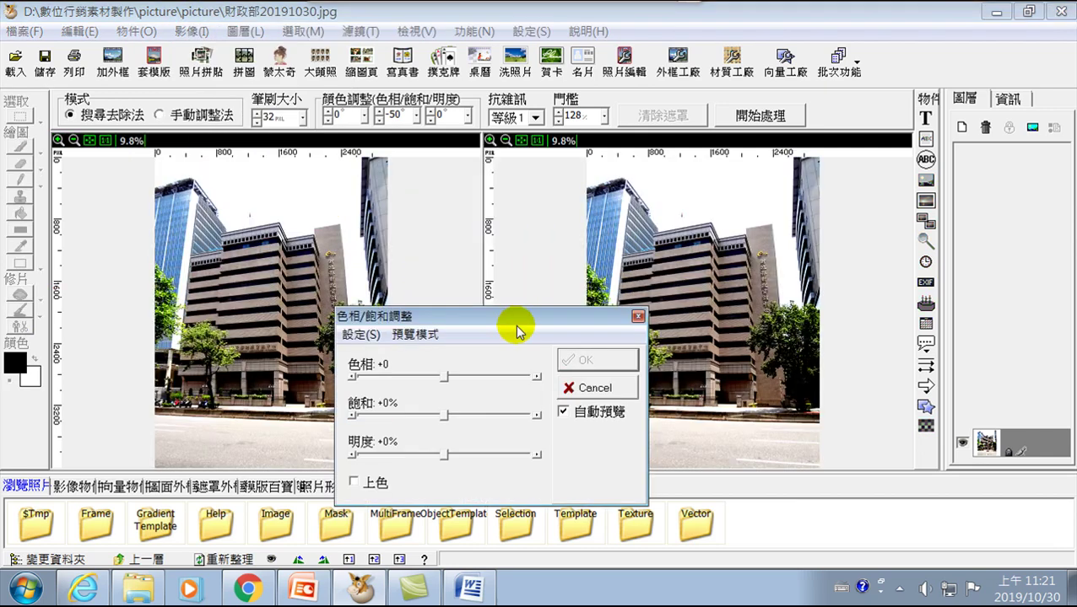
pyautogui.moveTo(445, 415); pyautogui.dragTo(482, 414)
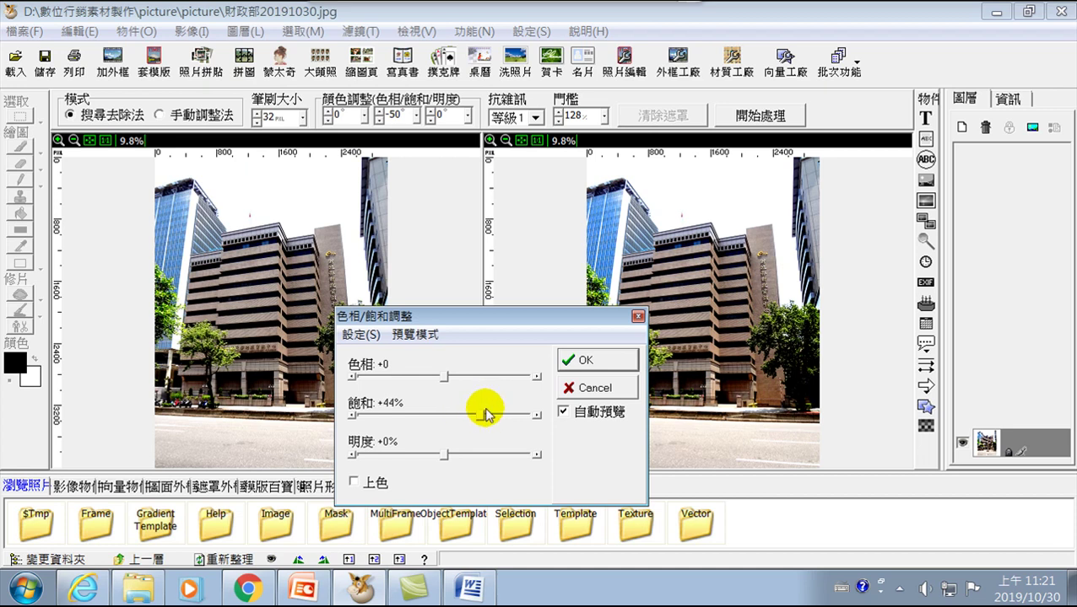
pyautogui.click(596, 386)
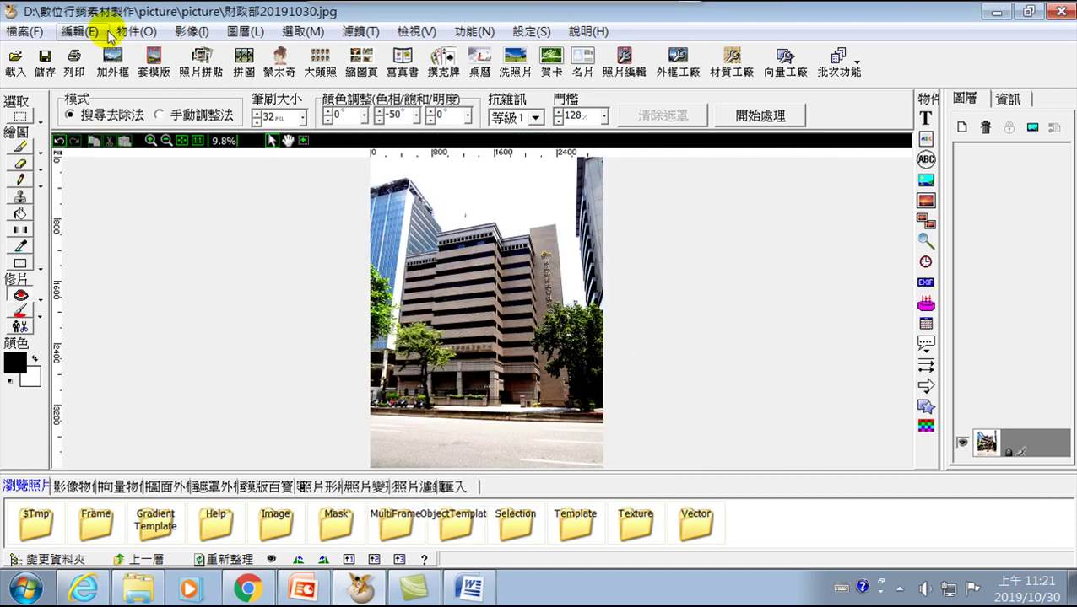
# - Undo the brightness/contrast adjustment to restore the original photo
pyautogui.click(76, 31)
pyautogui.click(96, 53)
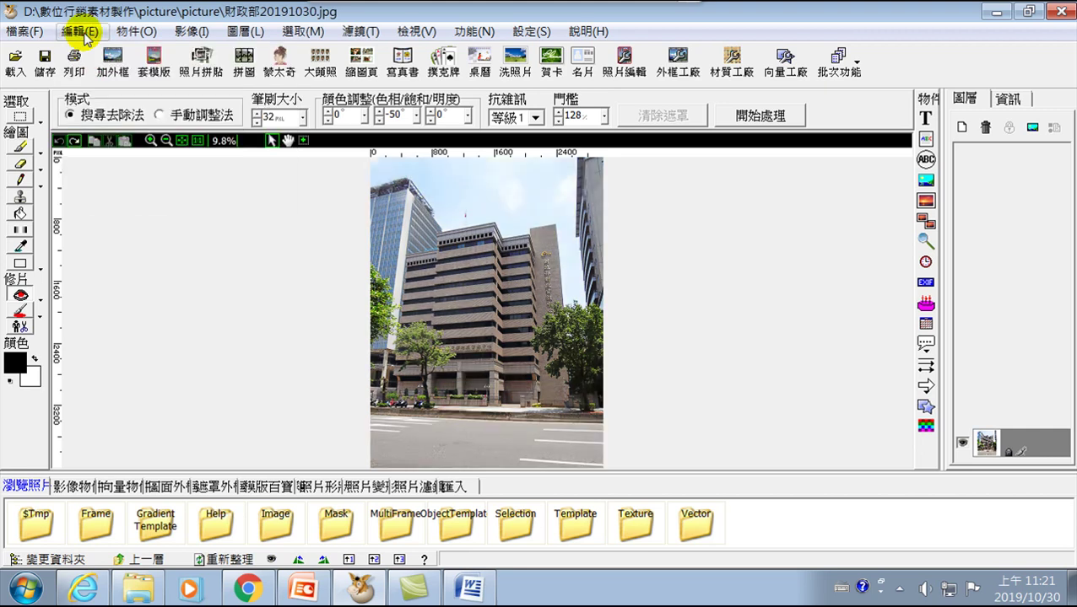
pyautogui.click(78, 32)
pyautogui.click(105, 73)
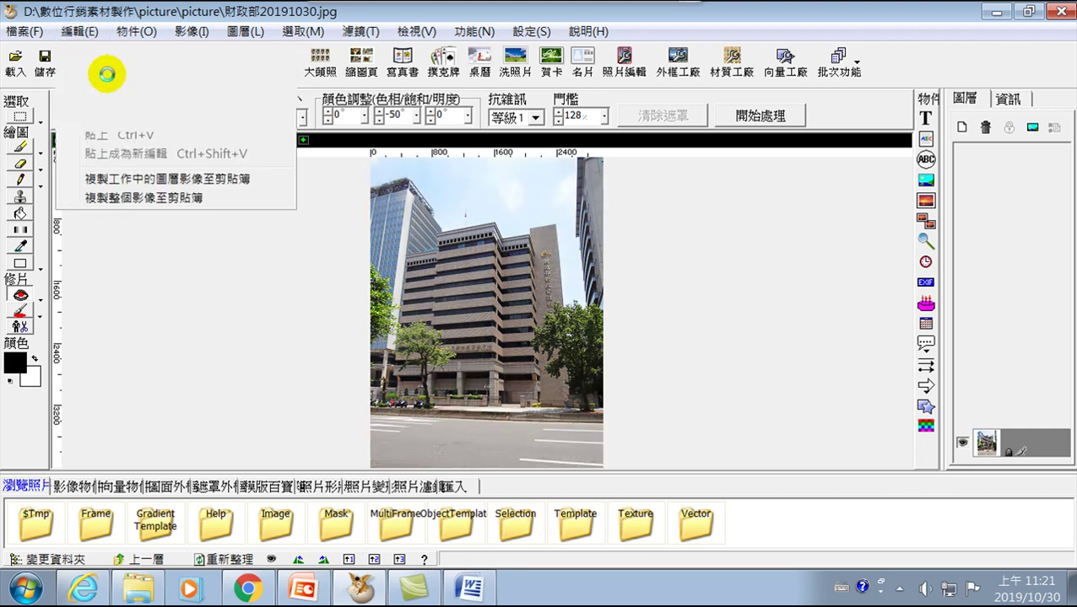
pyautogui.click(78, 31)
pyautogui.click(99, 54)
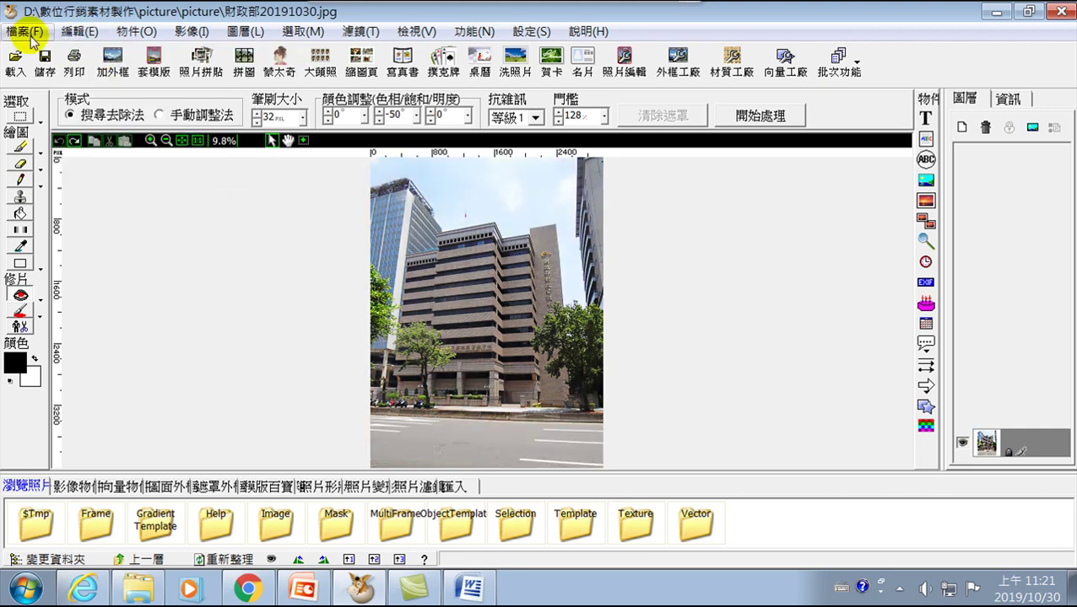
pyautogui.click(23, 31)
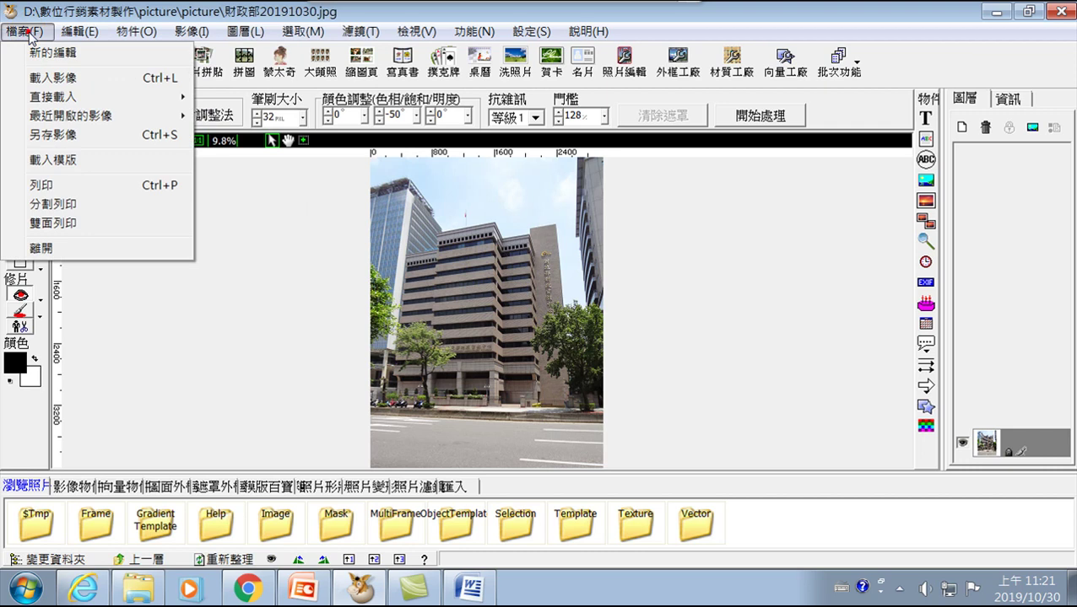
pyautogui.click(304, 347)
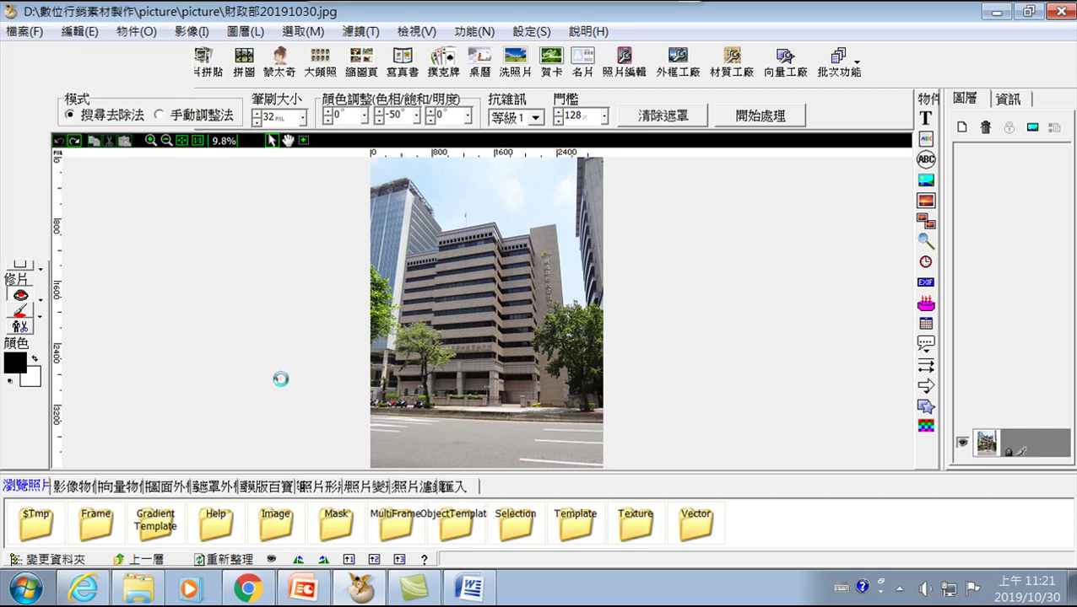
# - Raise the photo's saturation to +49% and apply the hue/saturation adjustment
pyautogui.click(191, 32)
pyautogui.click(215, 150)
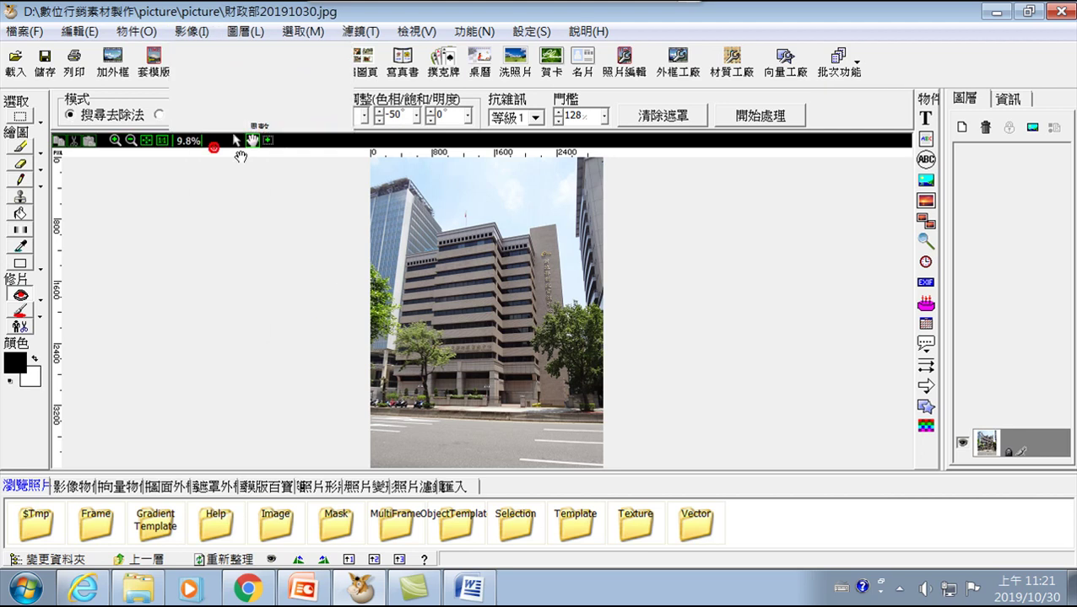
pyautogui.moveTo(446, 416); pyautogui.dragTo(470, 419)
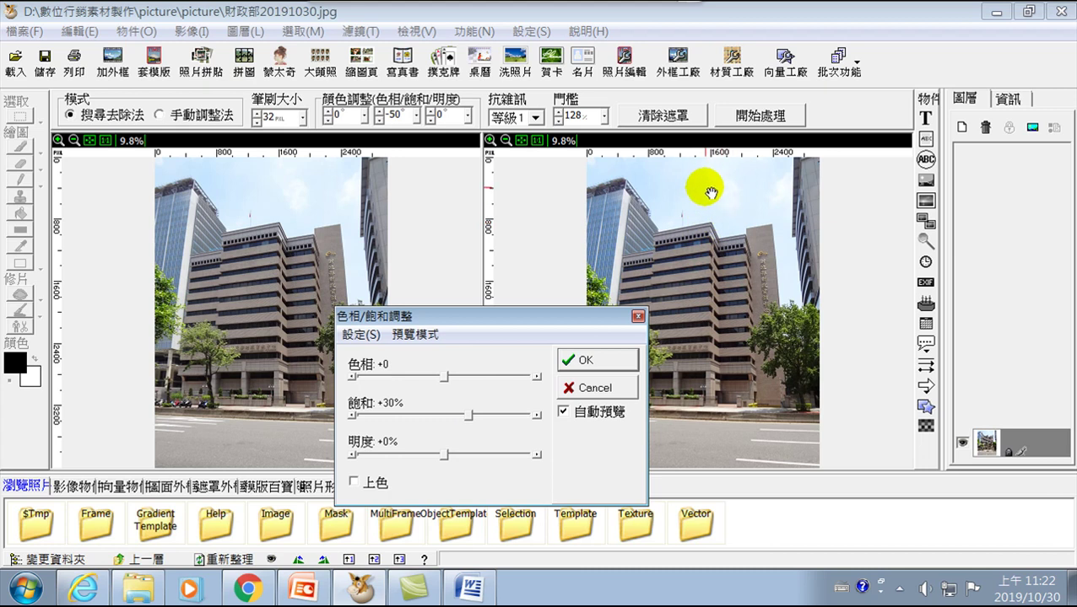
pyautogui.moveTo(469, 422); pyautogui.dragTo(482, 416)
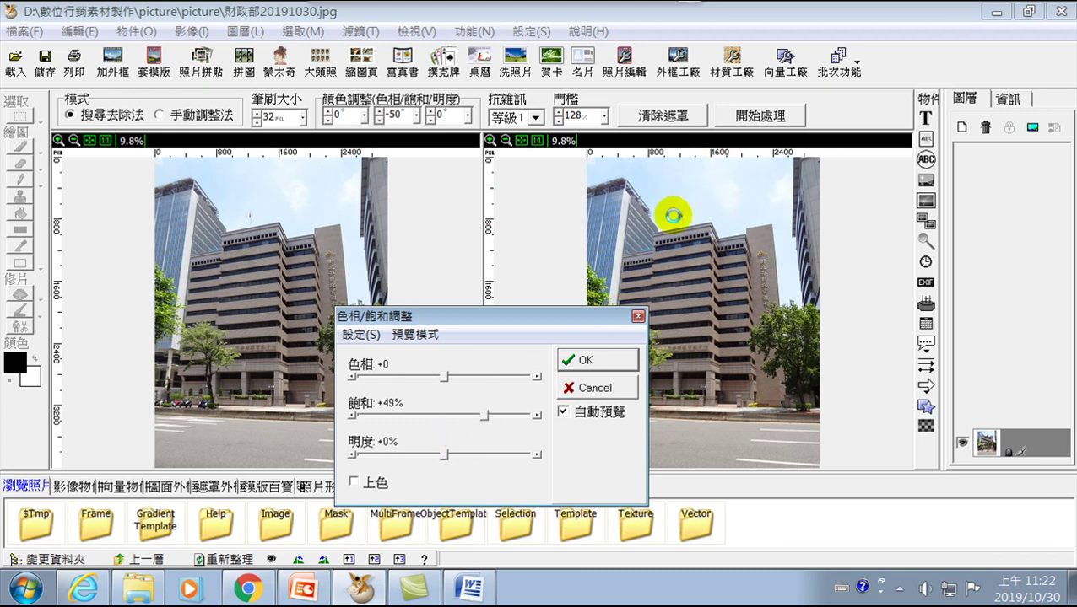
pyautogui.click(610, 361)
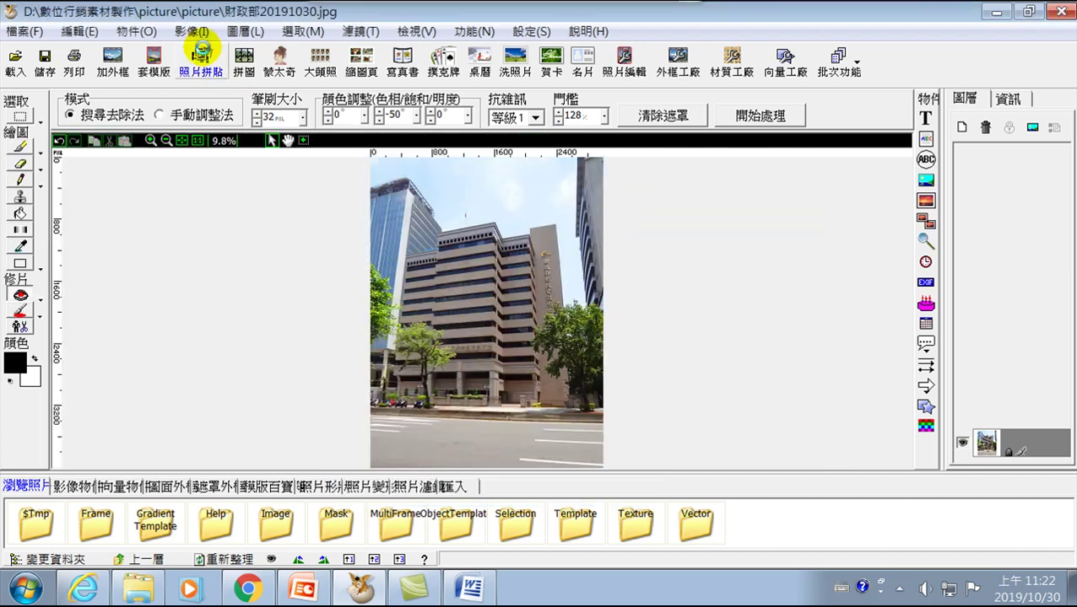
# - Set the photo's contrast to 1.48 and apply the brightness/contrast adjustment
pyautogui.click(187, 30)
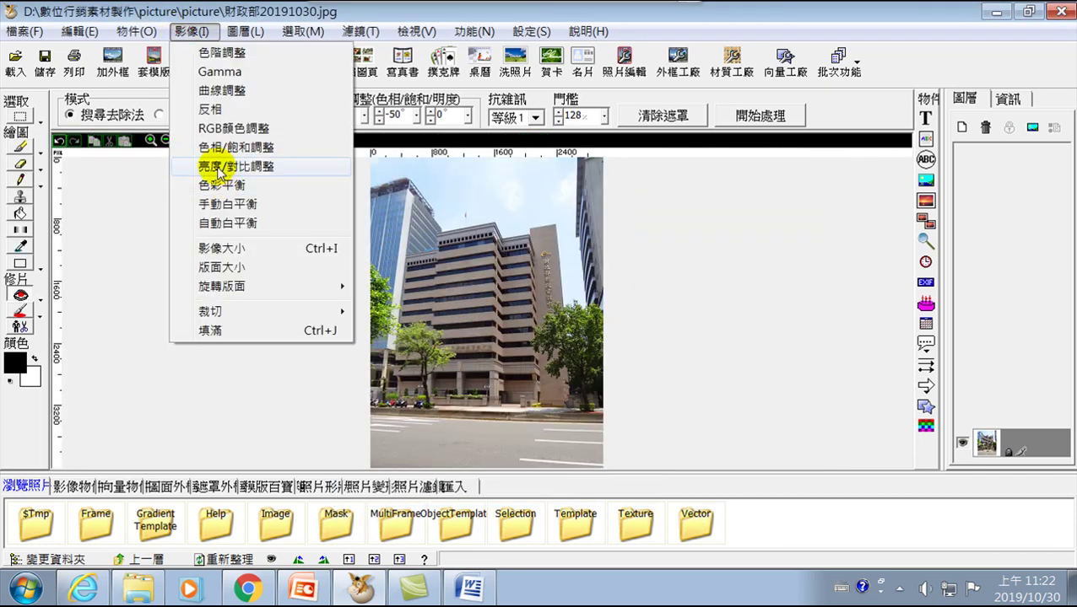
pyautogui.click(224, 169)
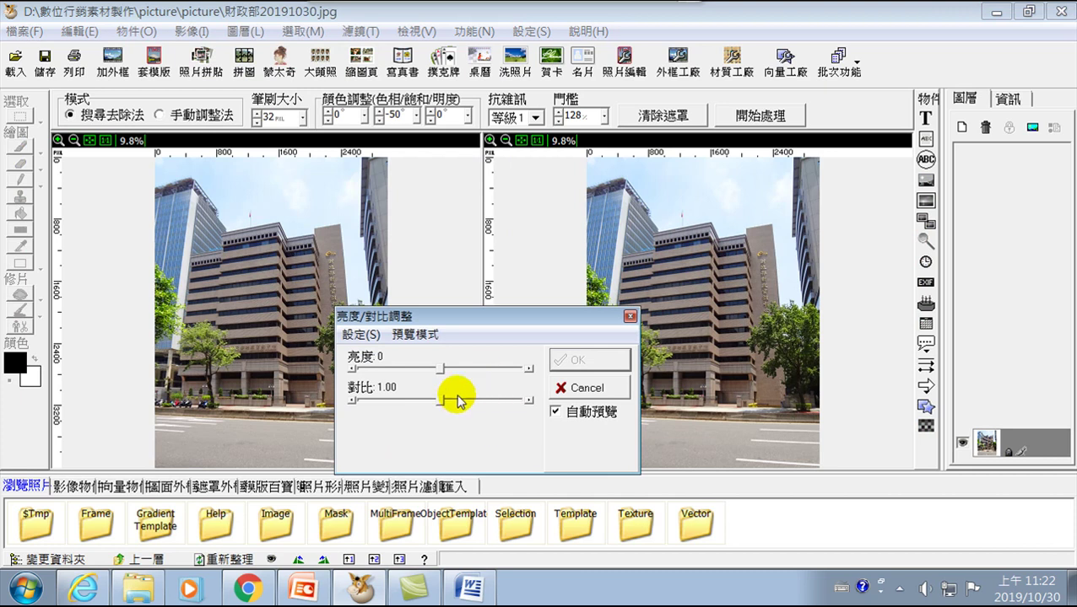
pyautogui.moveTo(440, 402); pyautogui.dragTo(462, 409)
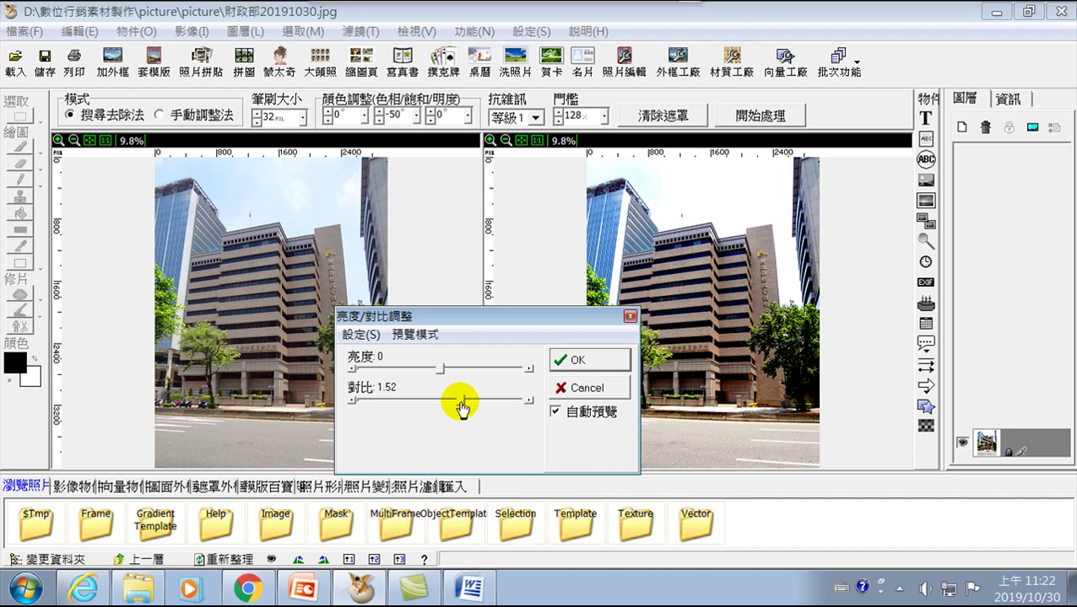
pyautogui.moveTo(461, 406); pyautogui.dragTo(457, 403)
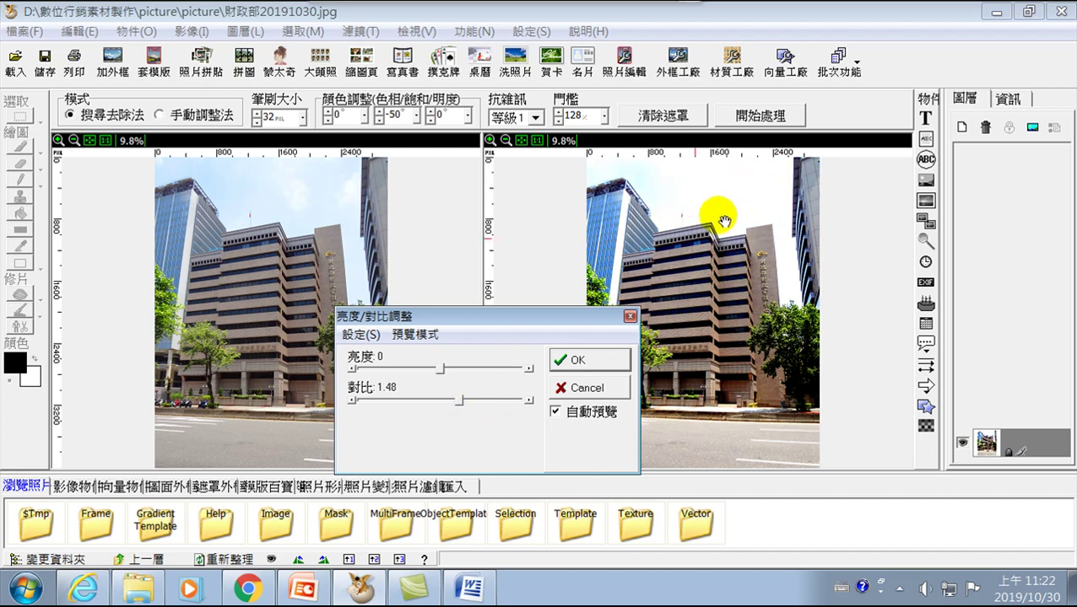
pyautogui.click(591, 361)
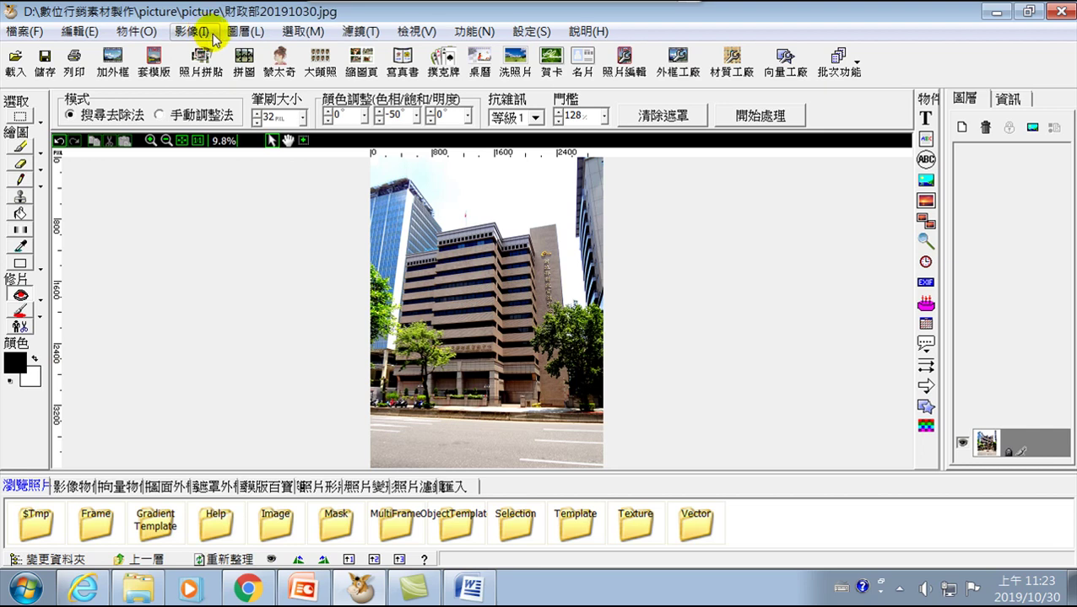
# - Select the building area above the road with a rectangular selection about 3031 × 3473 px
pyautogui.click(199, 30)
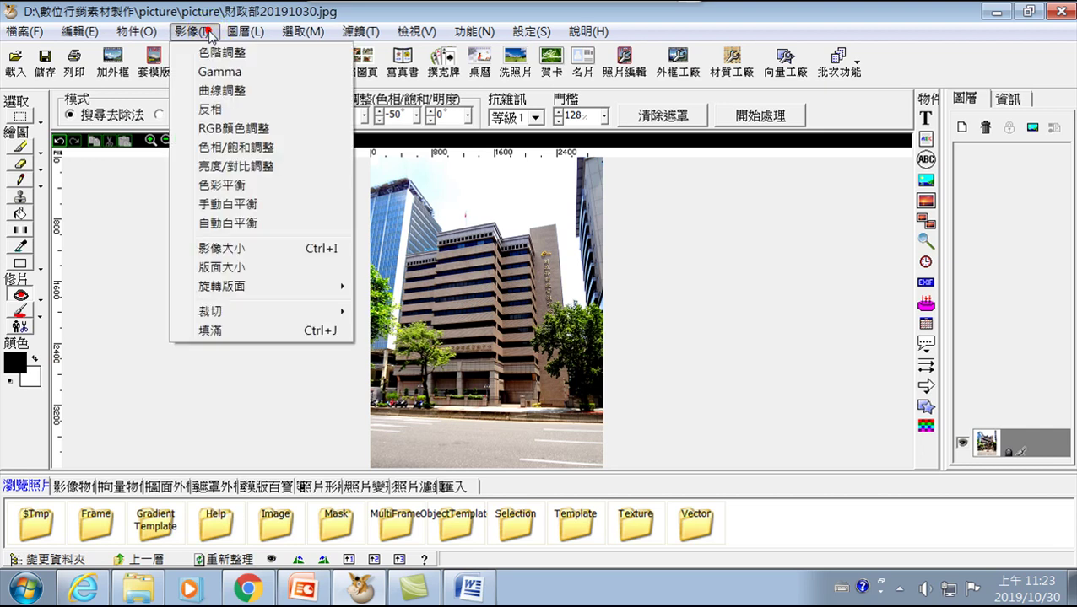
pyautogui.moveTo(215, 316)
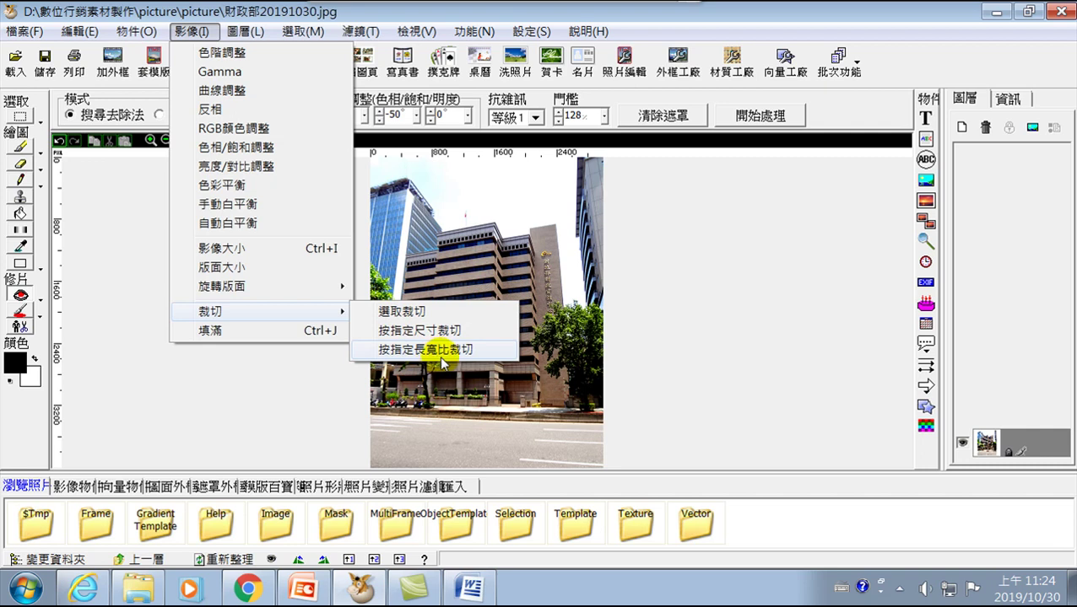
pyautogui.click(405, 312)
pyautogui.click(637, 355)
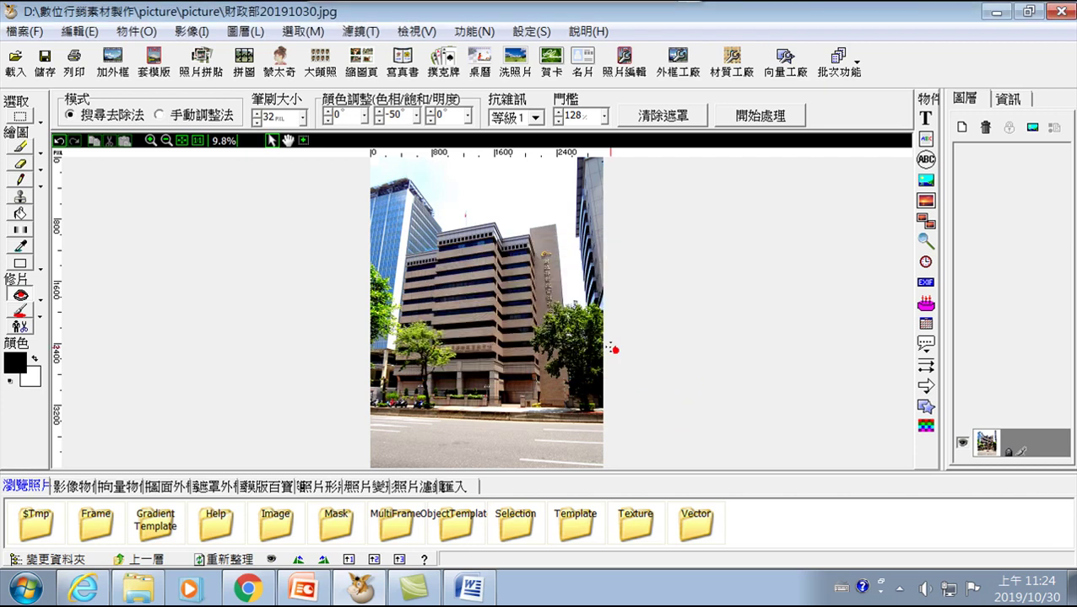
pyautogui.click(20, 117)
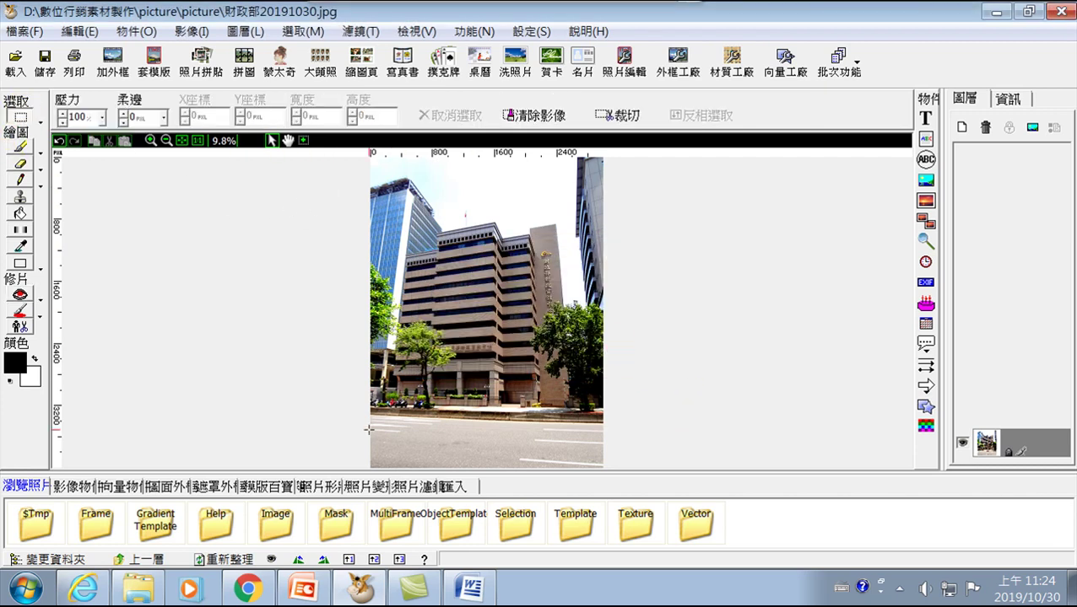
pyautogui.click(371, 157)
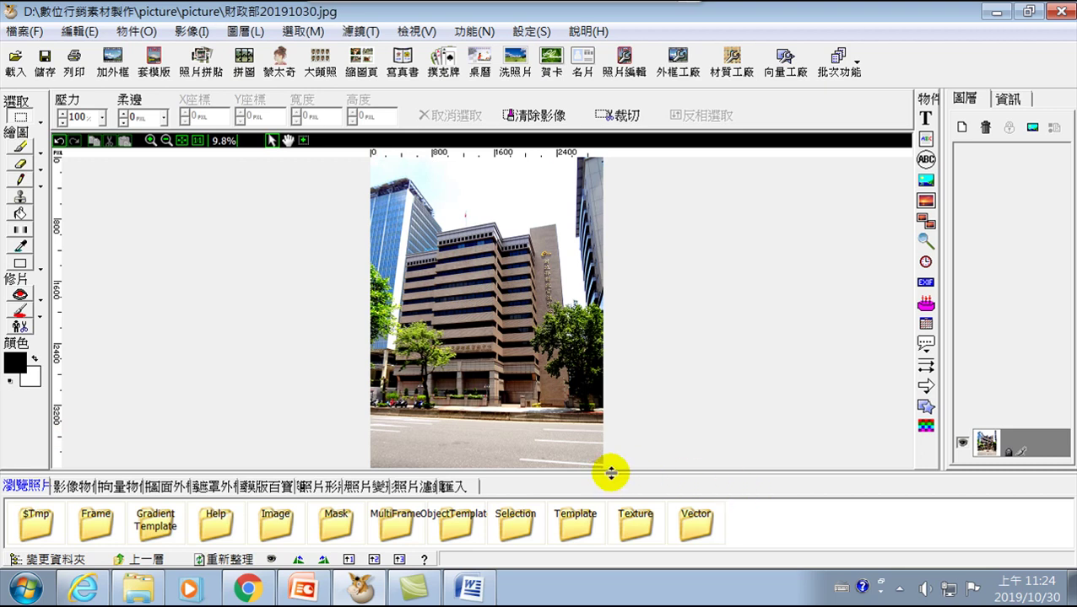
pyautogui.moveTo(368, 422); pyautogui.dragTo(605, 162)
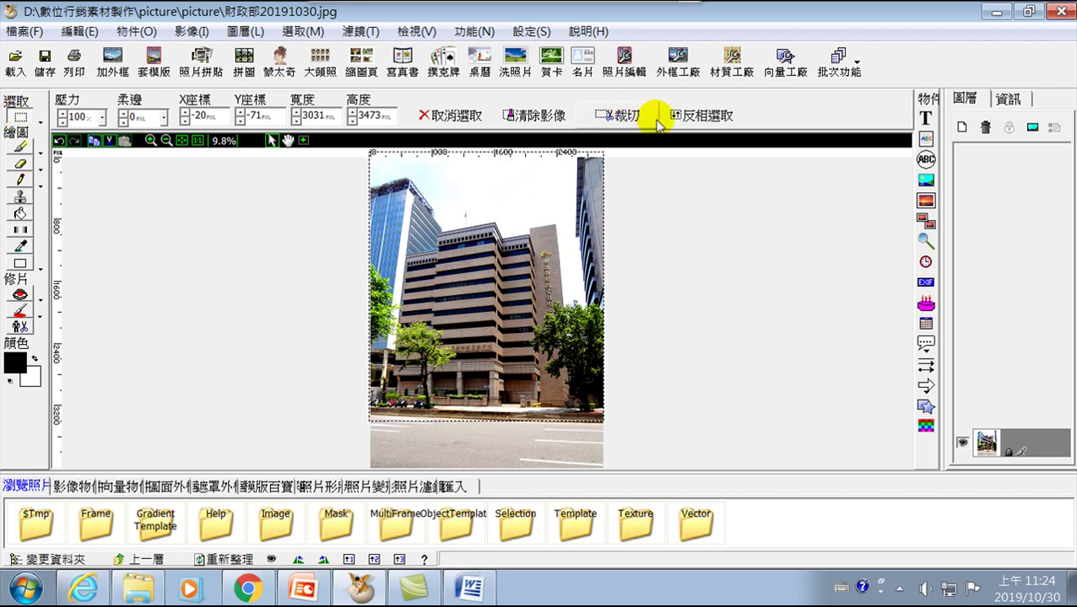
# - Invert the selection to the road strip beneath the building and clear the image inside it
pyautogui.click(709, 117)
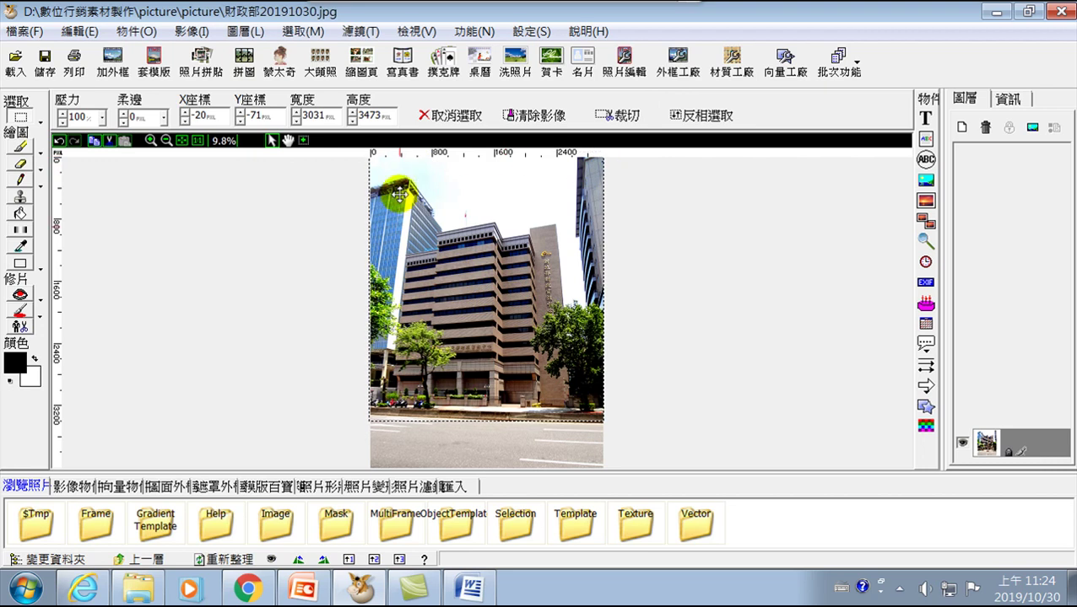
pyautogui.click(709, 117)
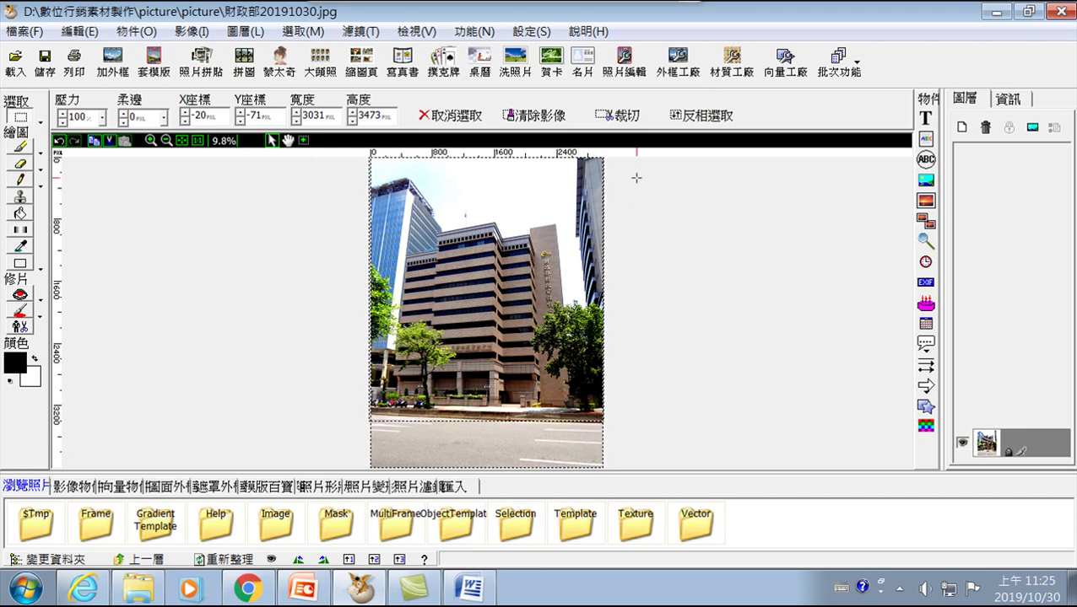
pyautogui.click(620, 116)
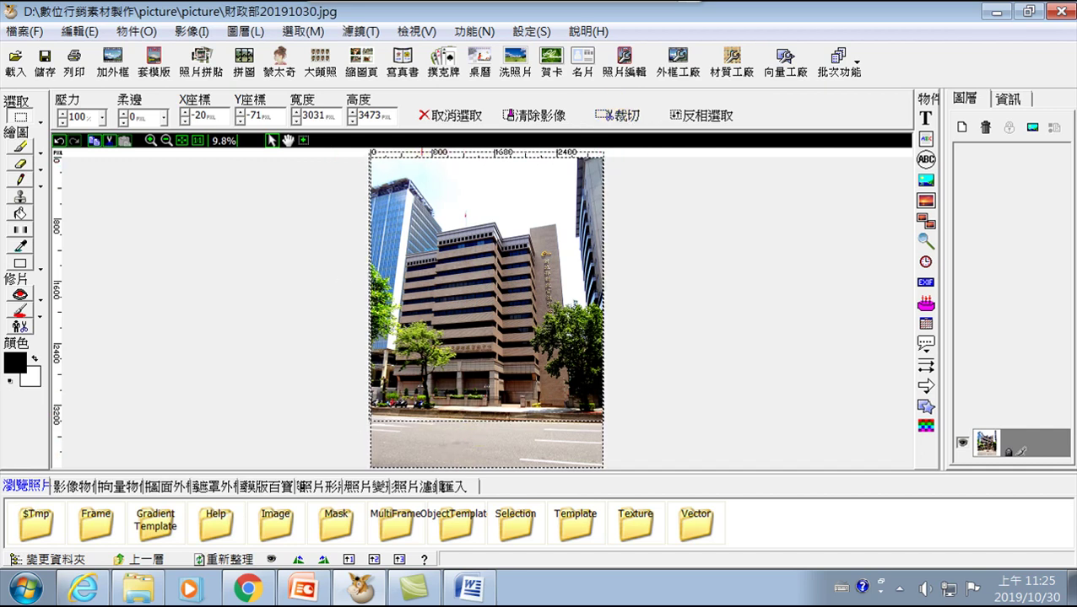
pyautogui.click(532, 119)
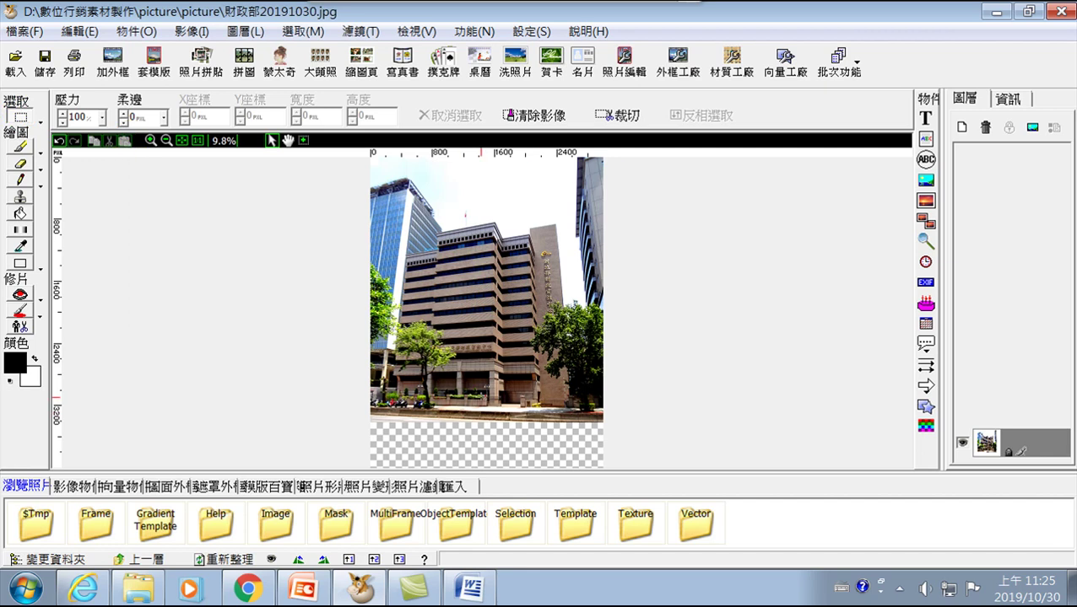
# - Undo the clearing of the road strip and remove the selection
pyautogui.click(96, 35)
pyautogui.click(110, 51)
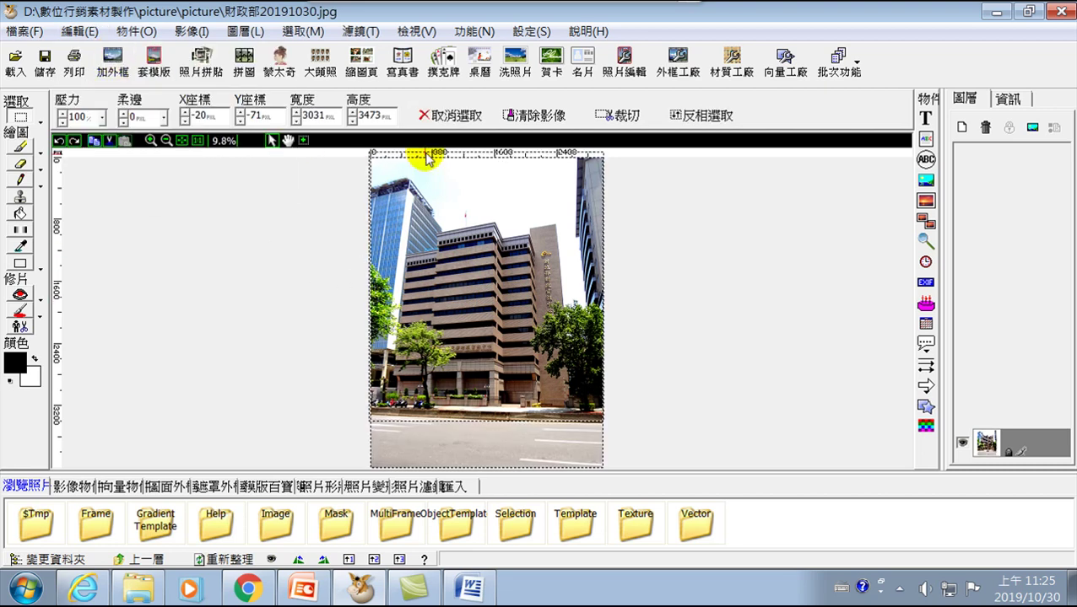
pyautogui.click(450, 114)
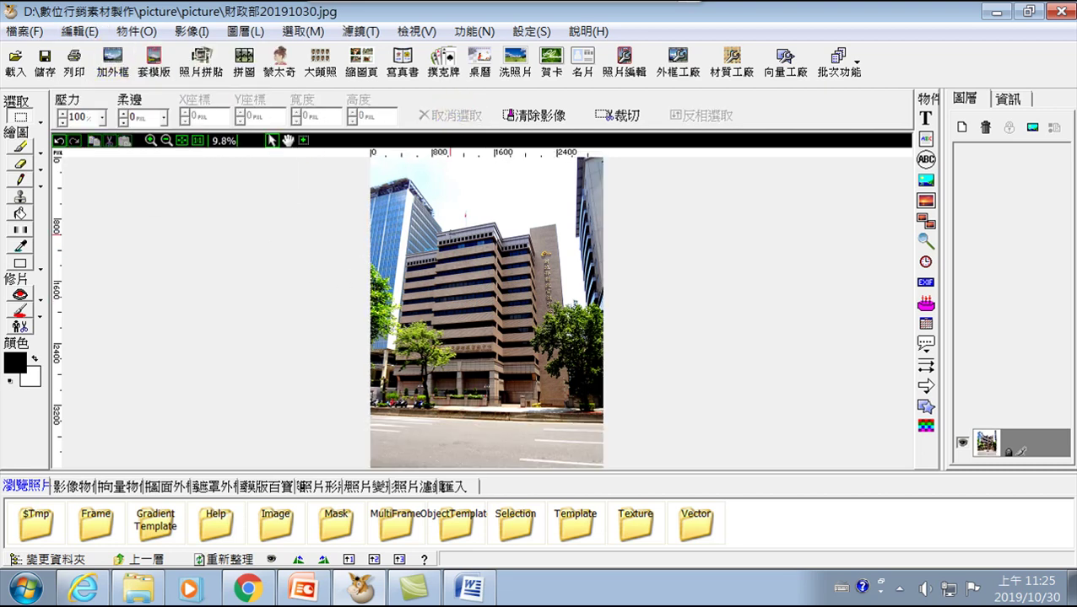
pyautogui.click(189, 34)
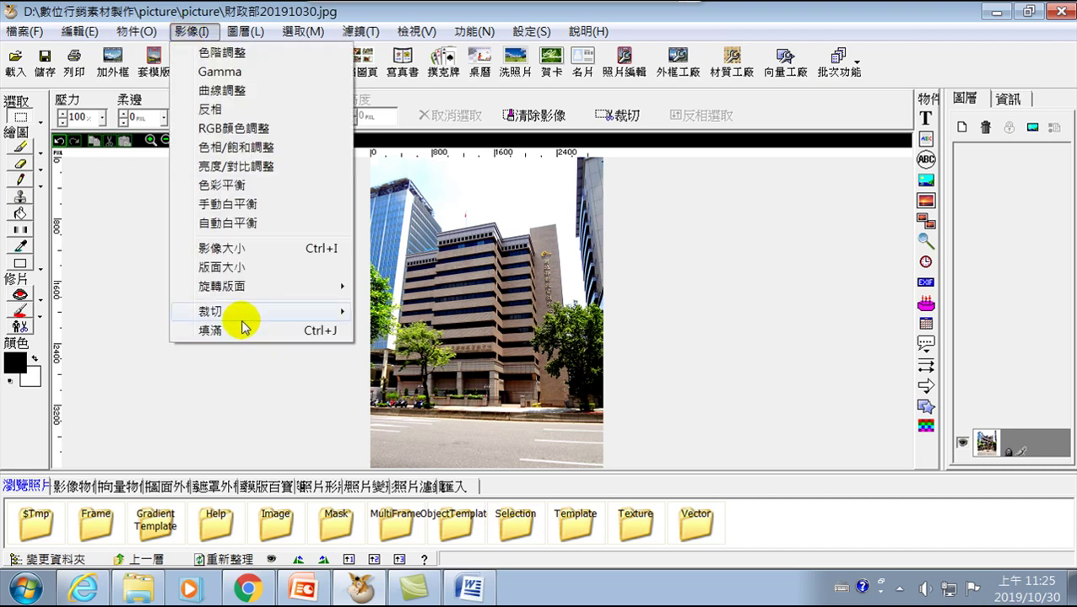
pyautogui.moveTo(236, 314)
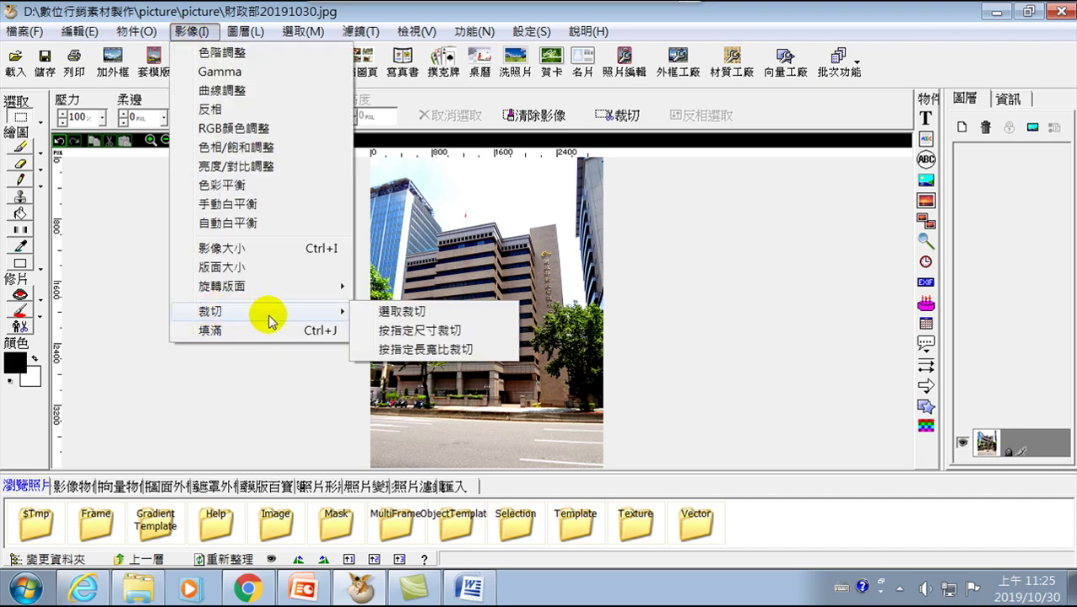
pyautogui.click(398, 351)
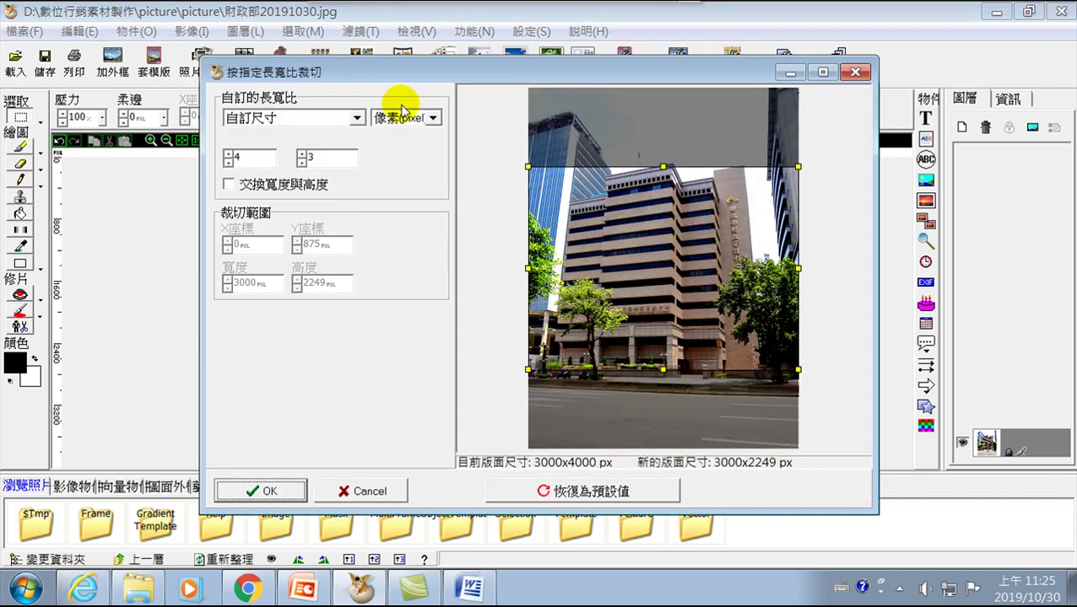
pyautogui.moveTo(407, 77); pyautogui.dragTo(390, 116)
pyautogui.click(834, 109)
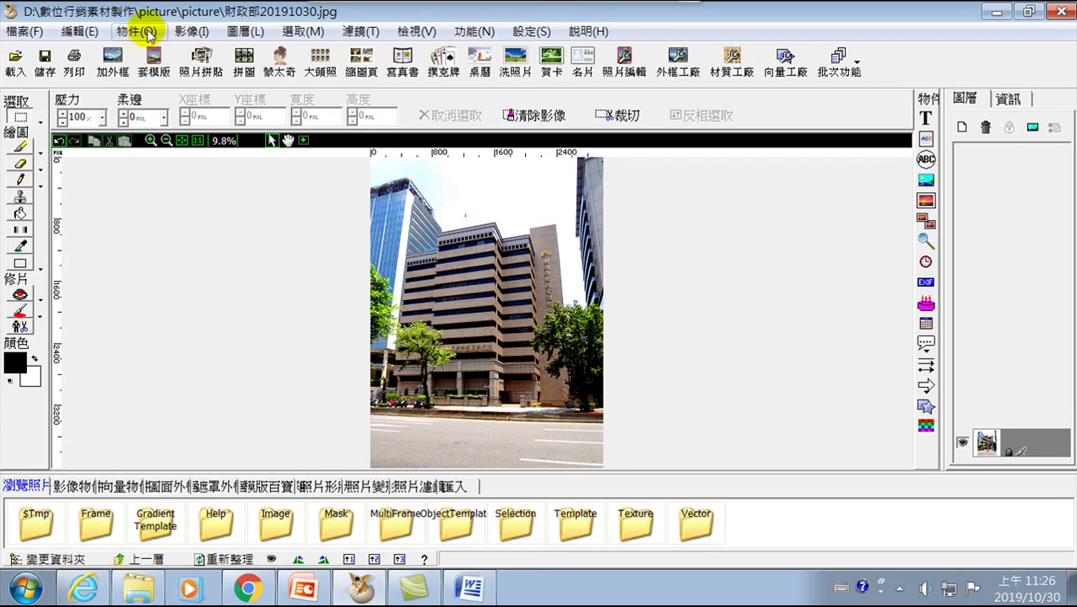
# - Start cropping by a specified aspect ratio at 4:3 and fit the crop frame around the building, about 2719 × 2020 px
pyautogui.click(182, 31)
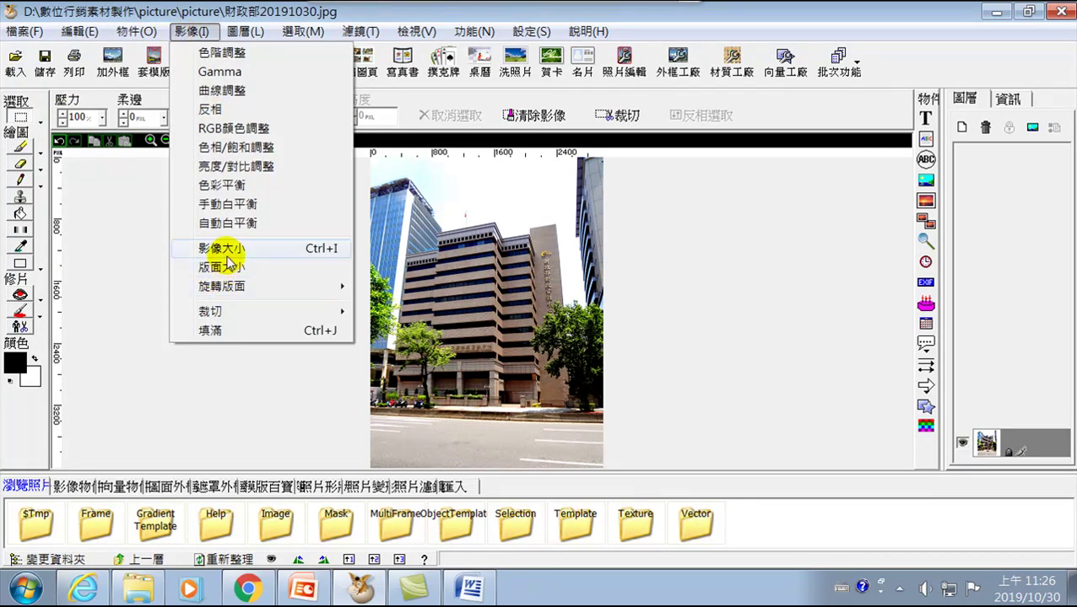
pyautogui.click(216, 312)
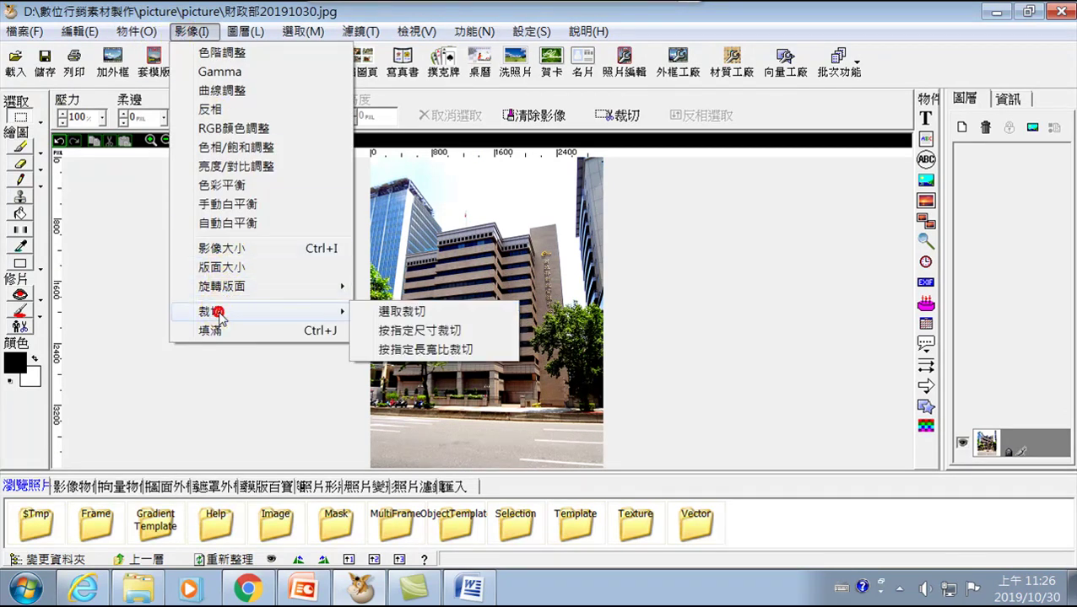
pyautogui.click(431, 352)
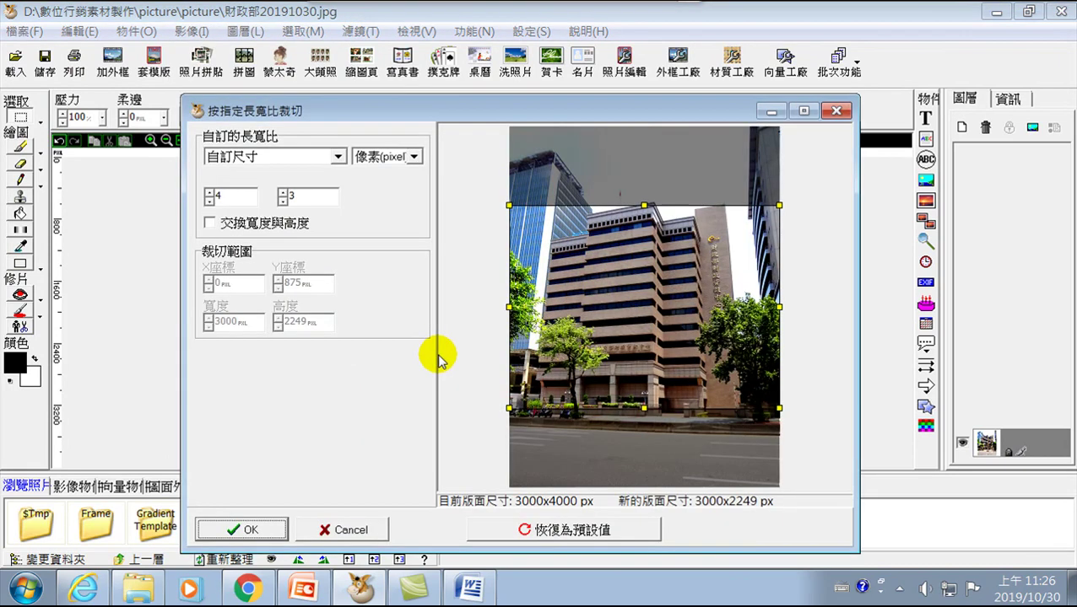
pyautogui.click(643, 204)
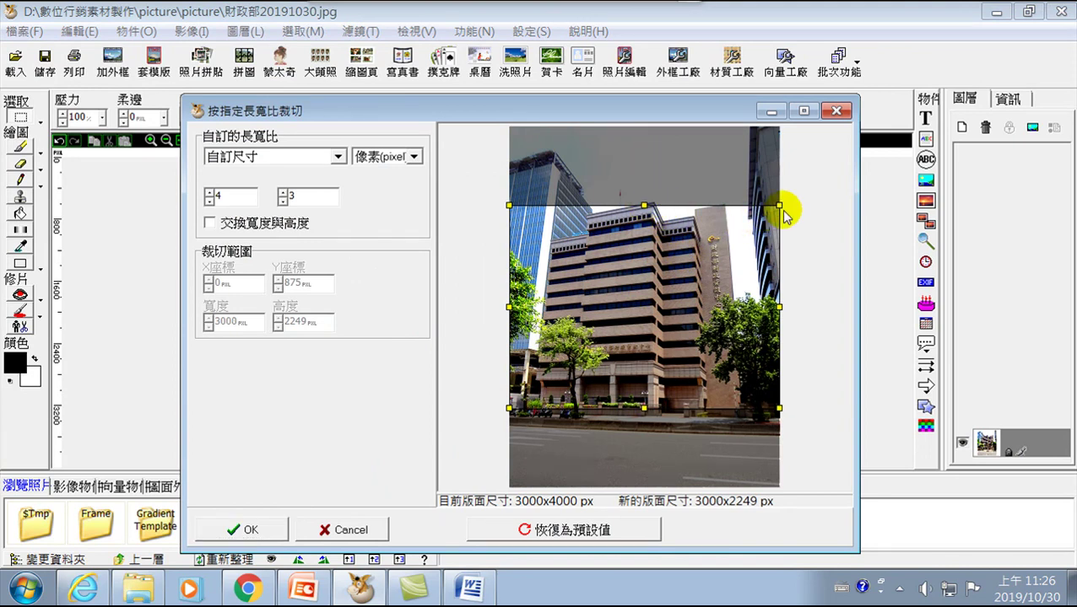
pyautogui.moveTo(781, 206)
pyautogui.mouseDown()
pyautogui.moveTo(742, 251)
pyautogui.moveTo(781, 226)
pyautogui.mouseUp()
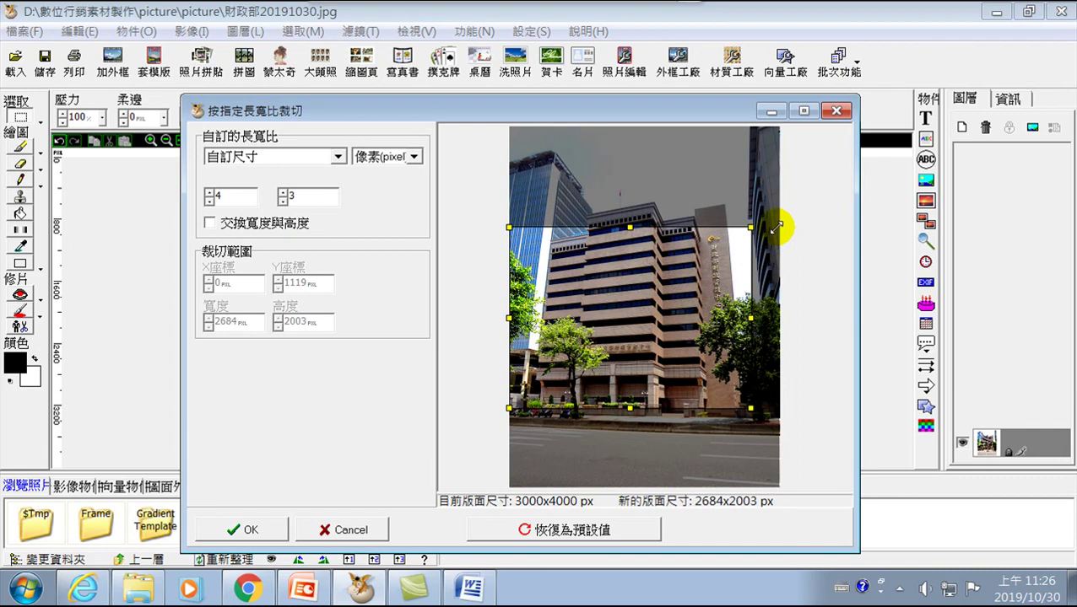
pyautogui.moveTo(646, 255); pyautogui.dragTo(659, 209)
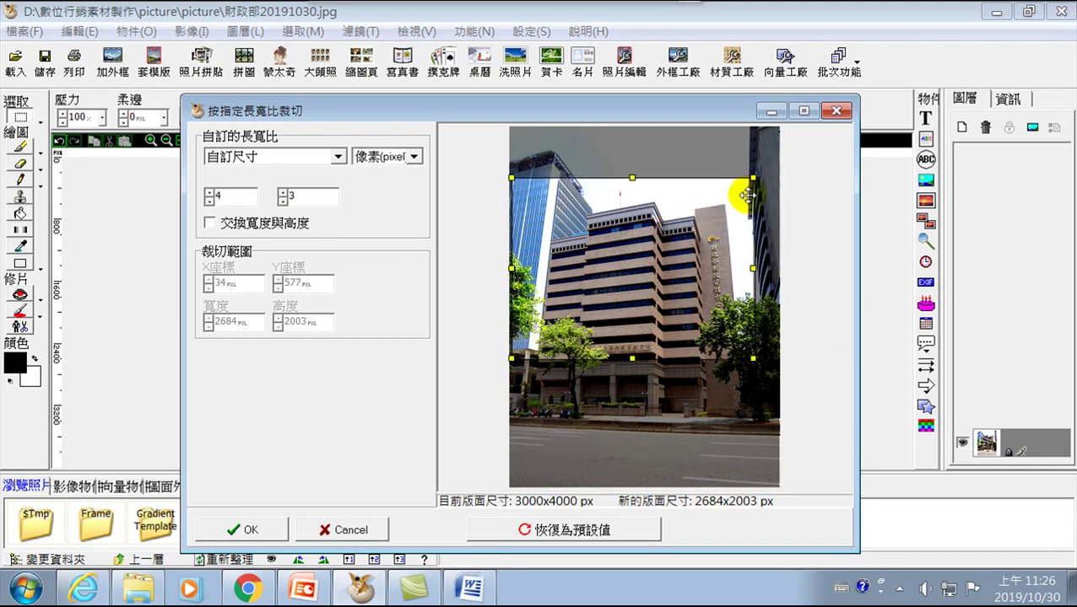
pyautogui.moveTo(747, 181)
pyautogui.mouseDown()
pyautogui.moveTo(744, 167)
pyautogui.moveTo(737, 178)
pyautogui.mouseUp()
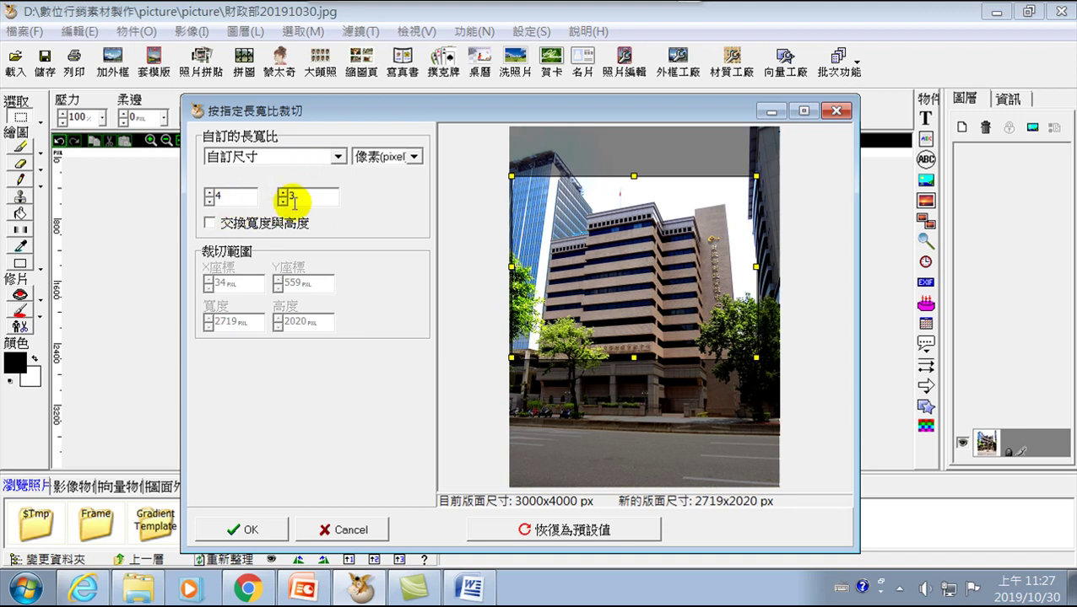
# - Try the 5x7-inch photo and 800x600-pixel crop presets, and return to the custom size with a 4:3 ratio
pyautogui.click(338, 156)
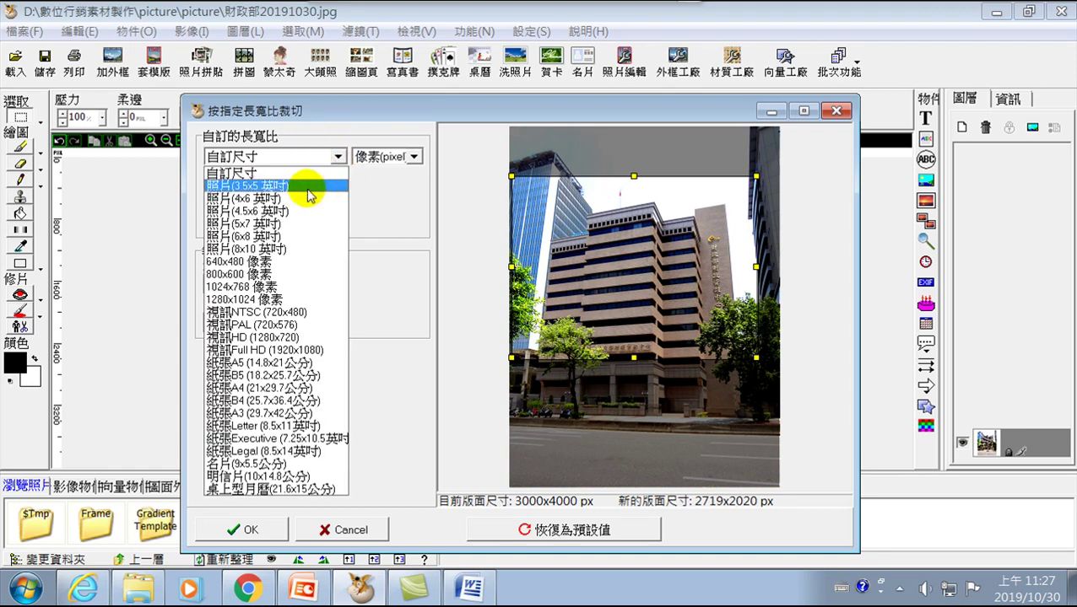
pyautogui.click(268, 224)
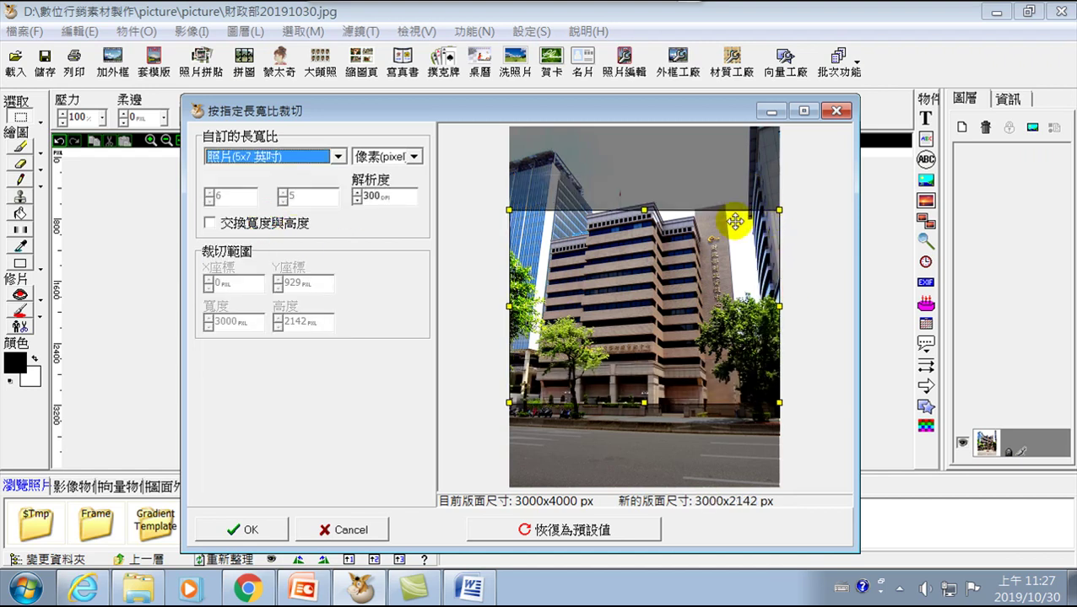
pyautogui.click(315, 156)
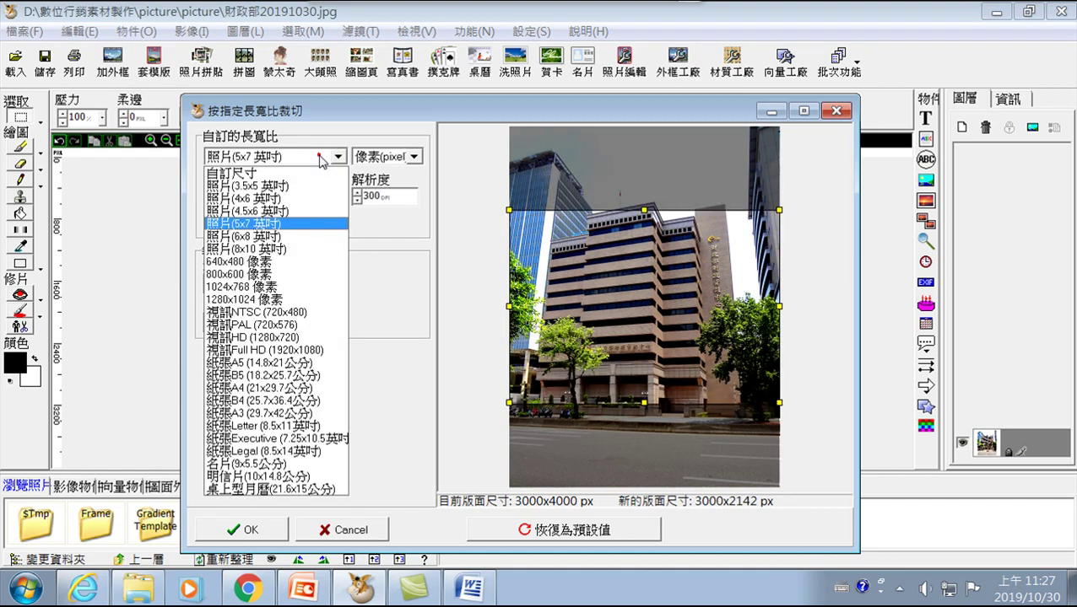
pyautogui.click(226, 275)
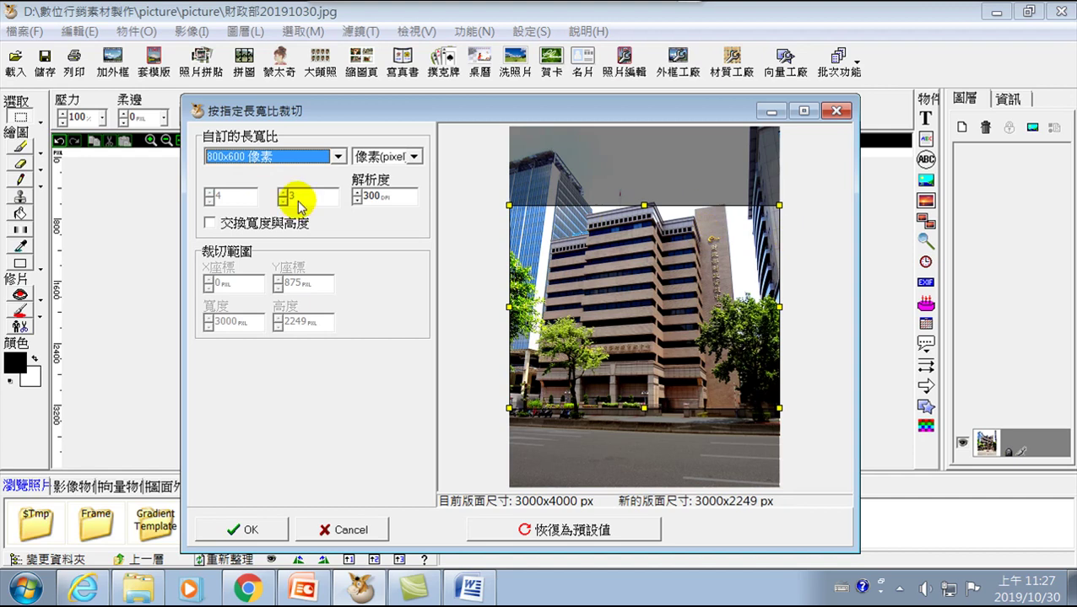
pyautogui.click(278, 156)
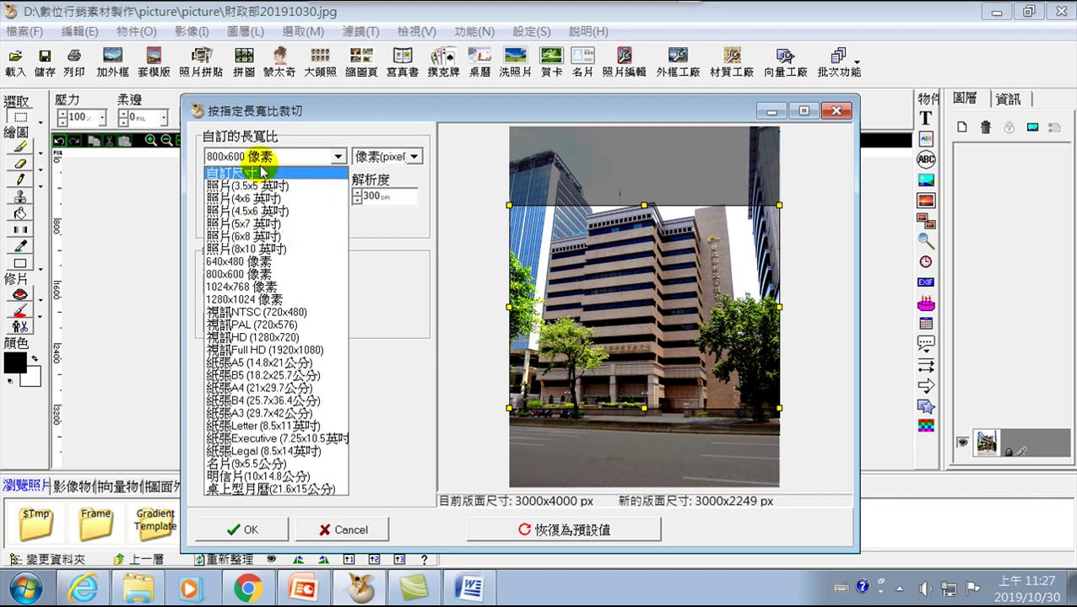
pyautogui.click(300, 128)
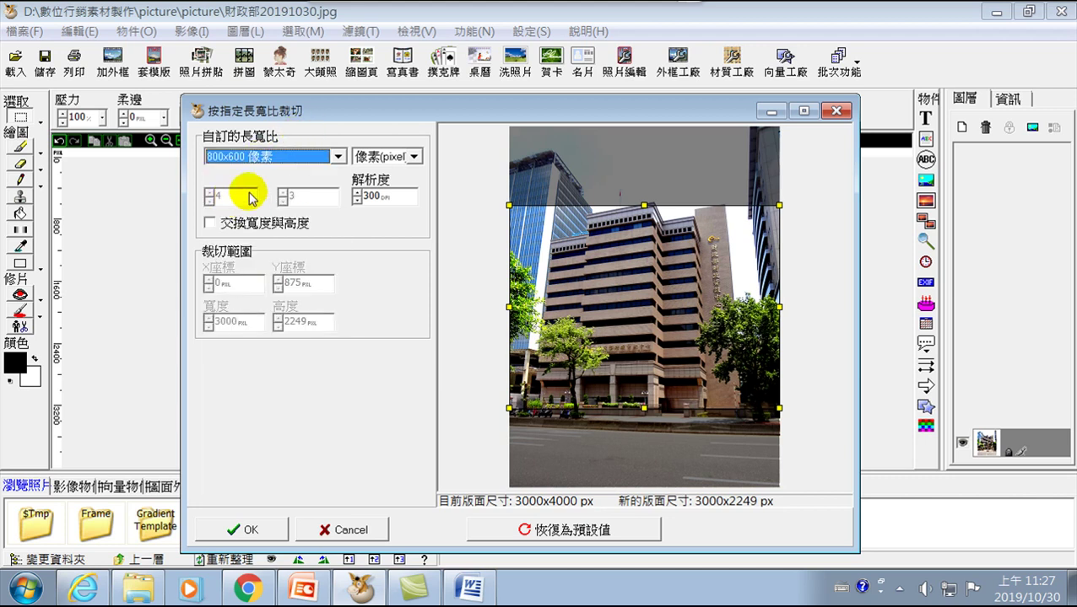
pyautogui.click(284, 158)
pyautogui.click(252, 174)
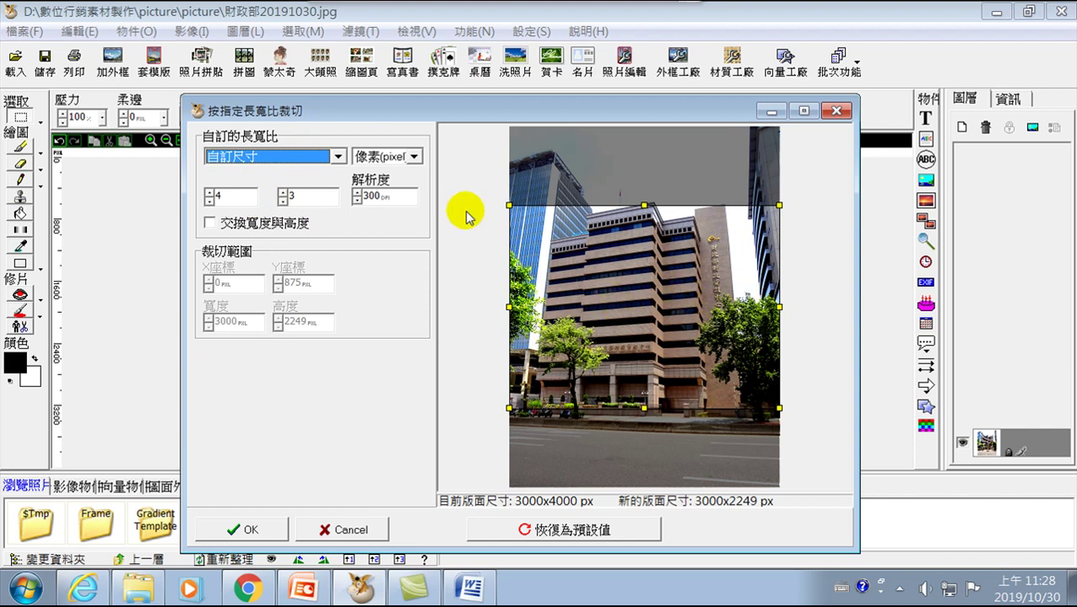
# - Try swapping the crop's width and height and extending the crop frame's upper edge upward
pyautogui.click(210, 224)
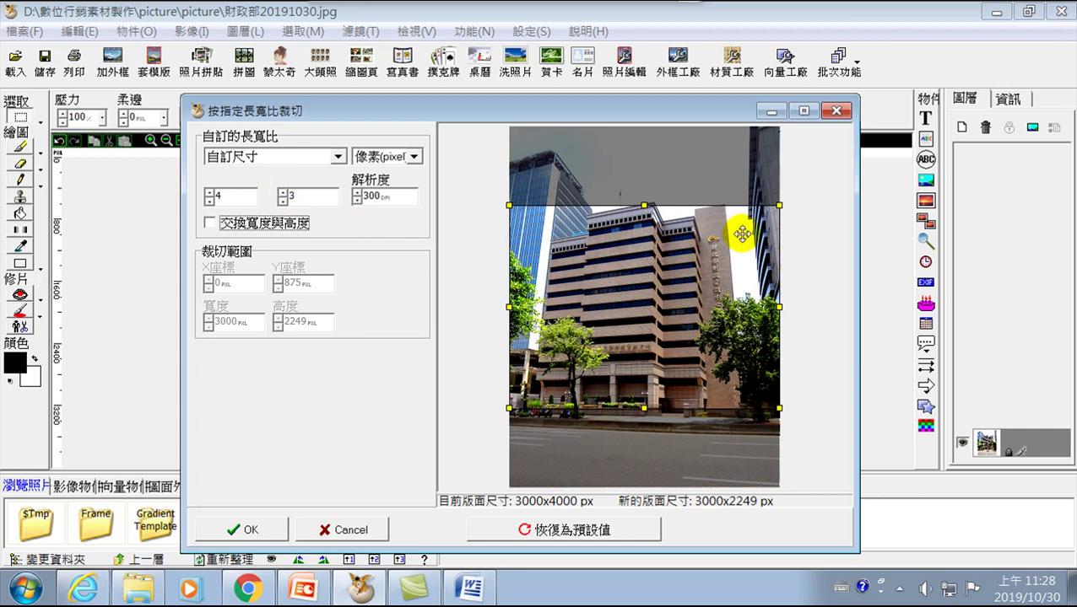
pyautogui.click(644, 208)
pyautogui.moveTo(641, 198)
pyautogui.mouseDown()
pyautogui.moveTo(644, 207)
pyautogui.moveTo(643, 178)
pyautogui.mouseUp()
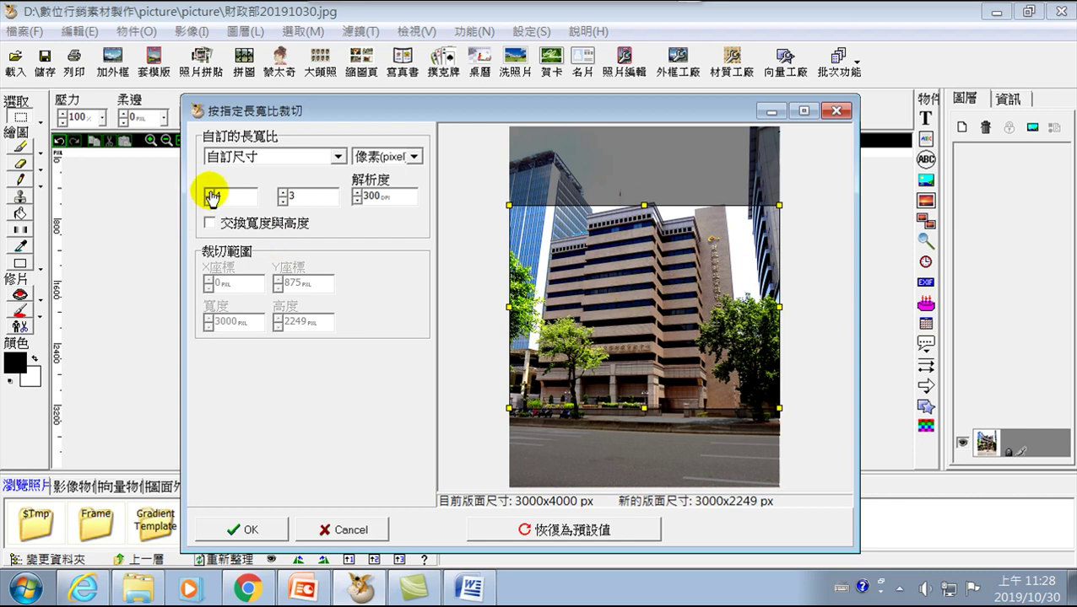
# - Try 7 and 5 as the crop ratio's height value, and set the custom ratio to 4:4
pyautogui.click(284, 195)
pyautogui.click(283, 193)
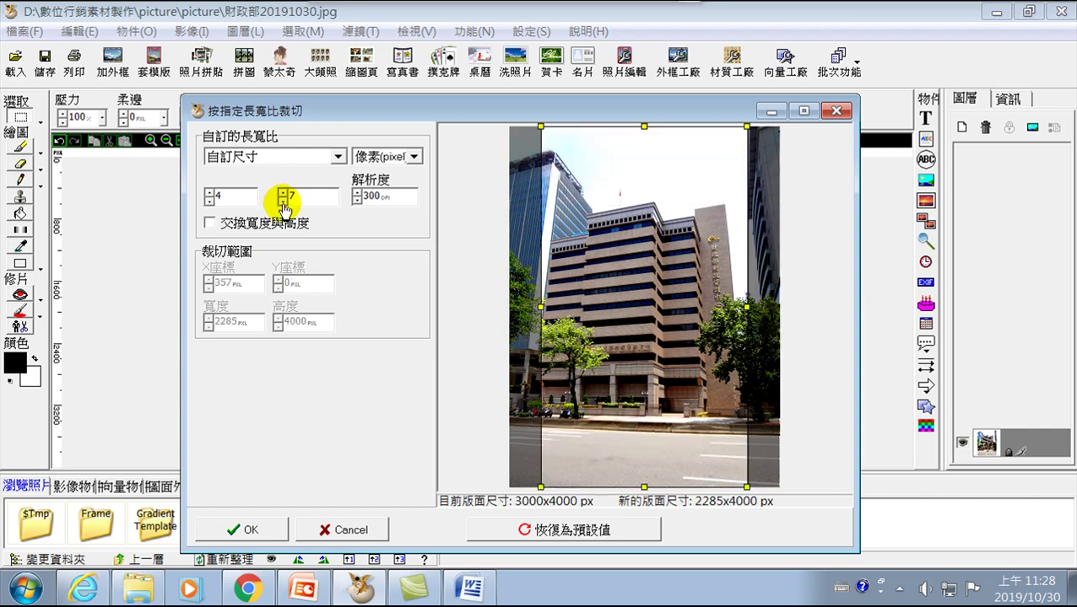
pyautogui.click(282, 192)
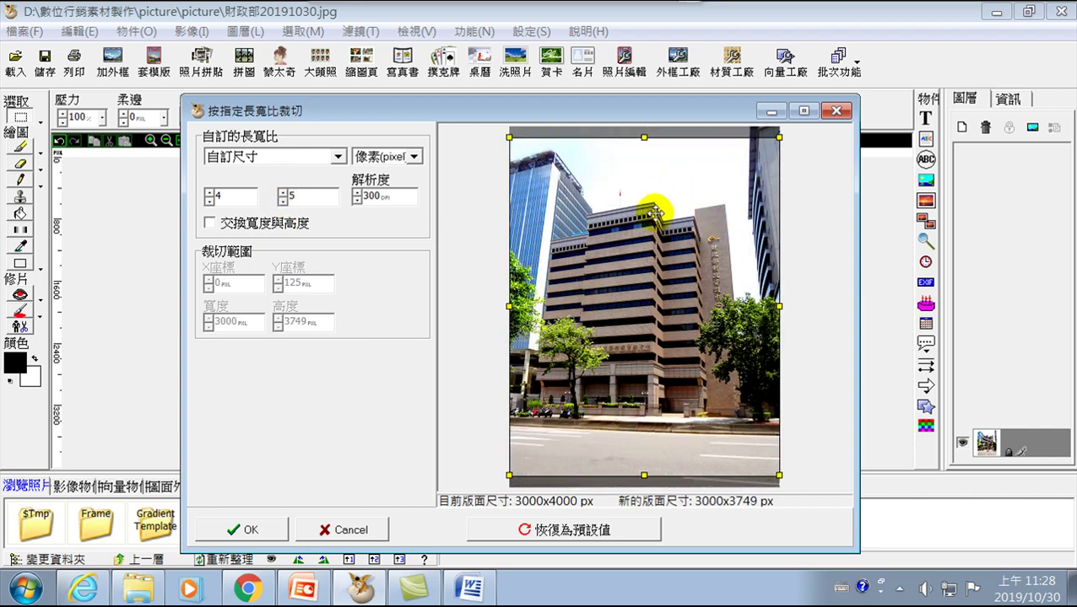
pyautogui.doubleClick(302, 194)
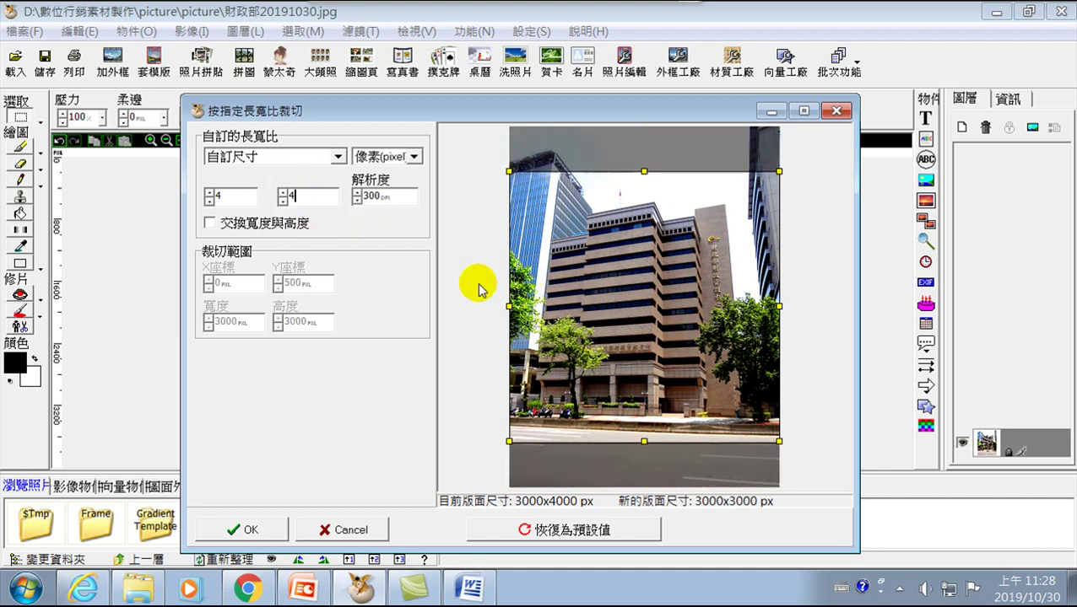
# - Move the 4:4 crop frame up so it surrounds the building, and apply the 3000 × 3000 px crop
pyautogui.moveTo(658, 294); pyautogui.dragTo(646, 283)
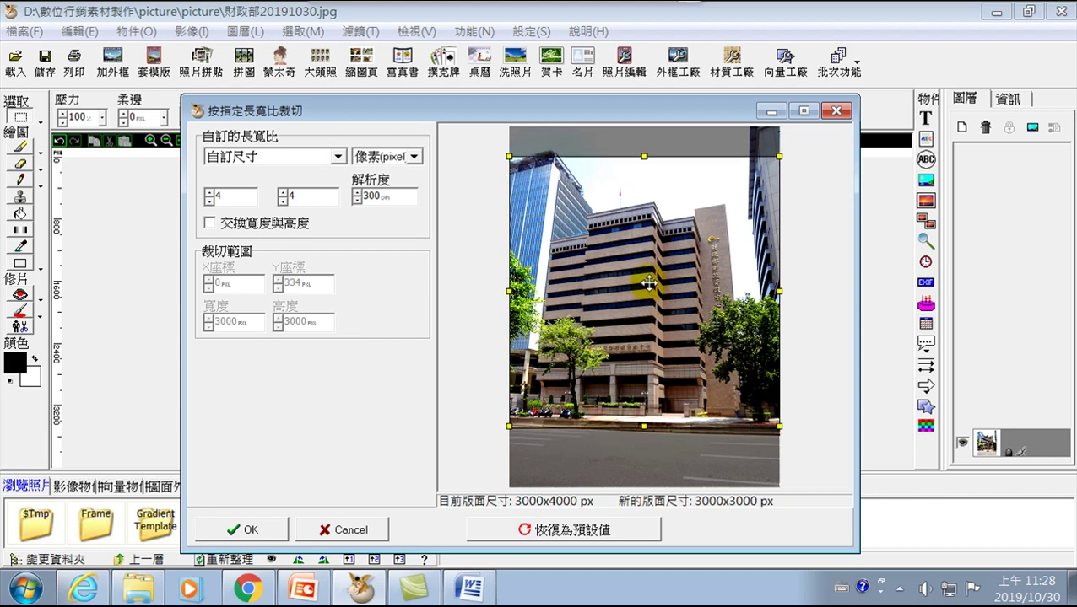
pyautogui.click(251, 530)
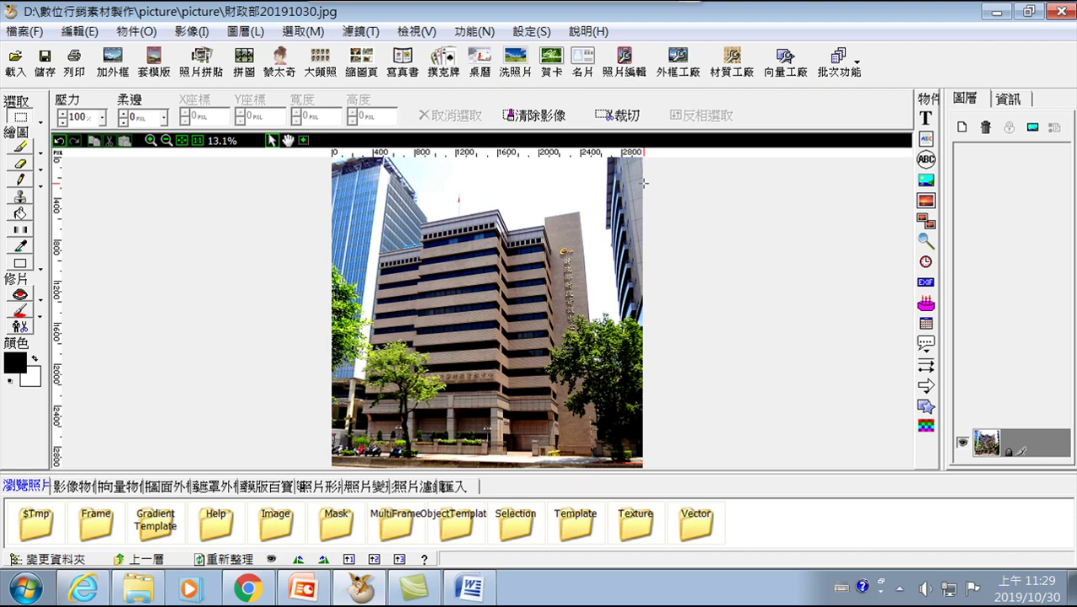
# - Try clearing a selected strip about 579 px wide along the photo's right edge, undo the clearing and deselect
pyautogui.moveTo(582, 155); pyautogui.dragTo(644, 468)
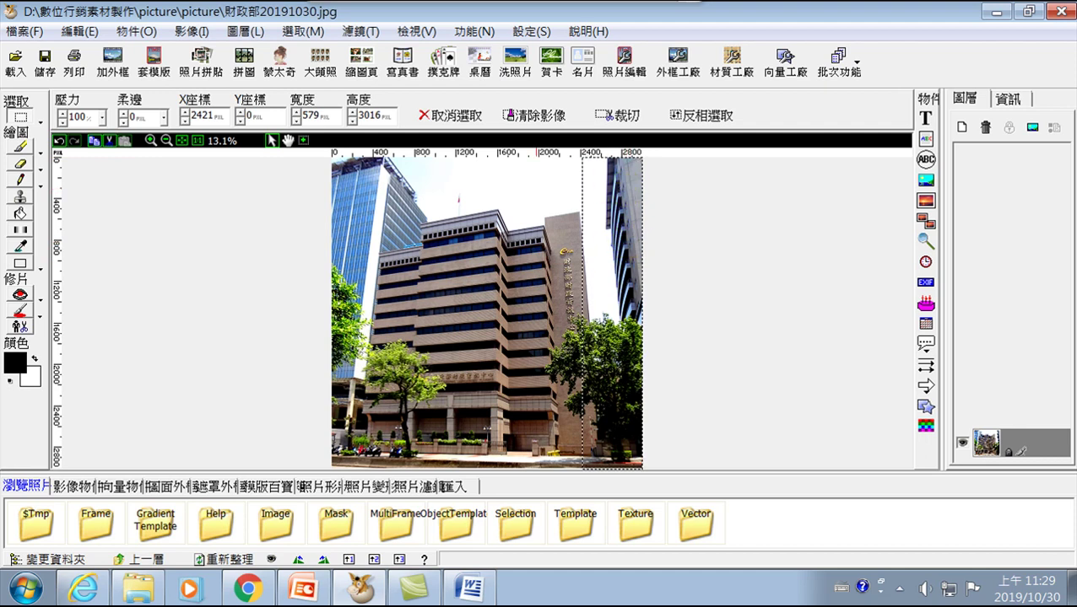
pyautogui.click(539, 115)
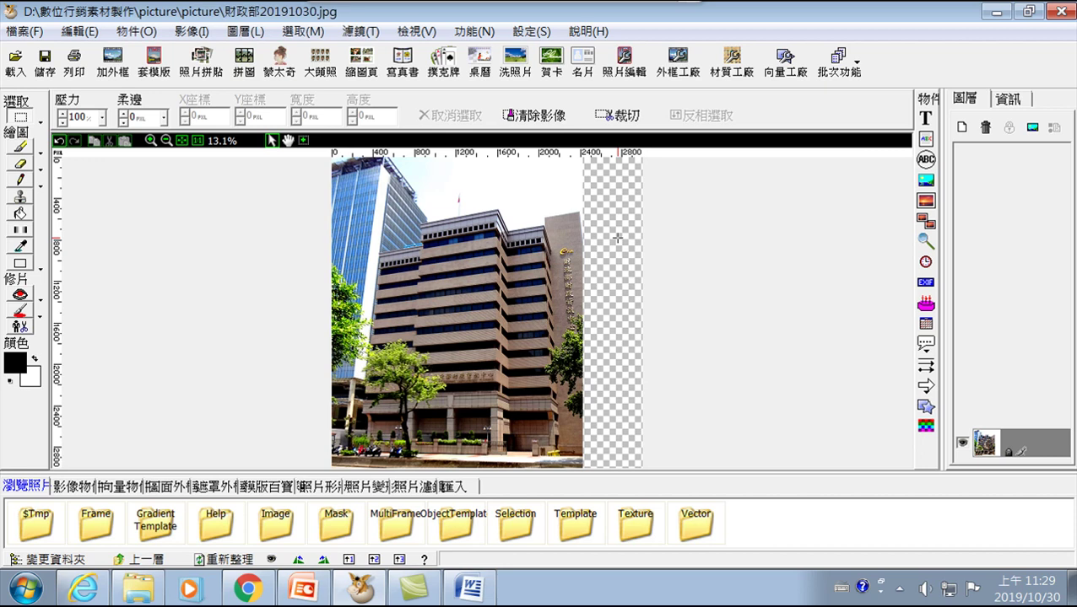
pyautogui.click(79, 32)
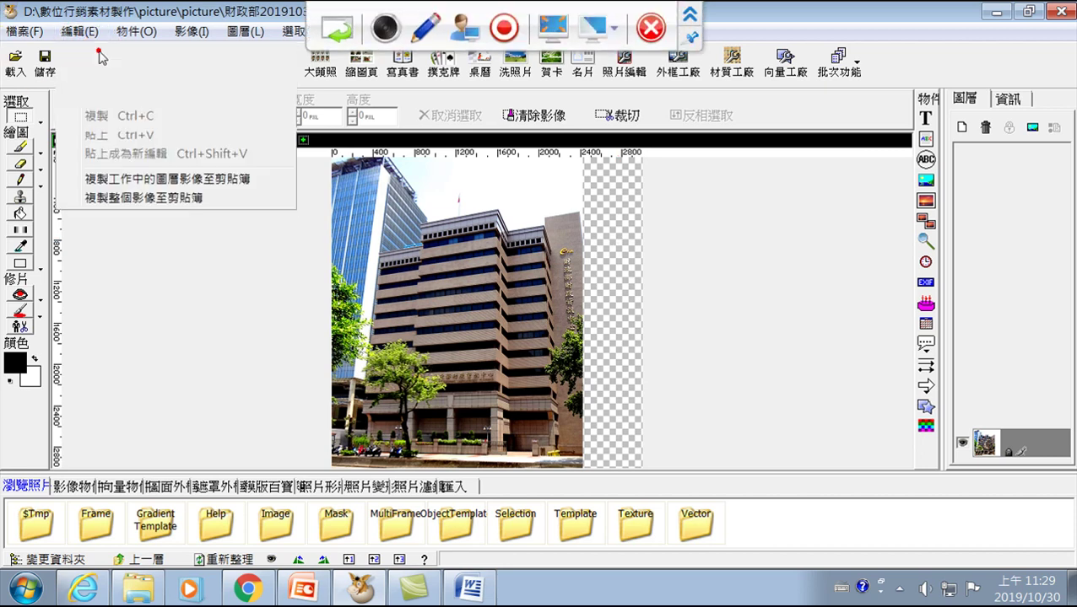
pyautogui.hotkey('ctrl', 'v')
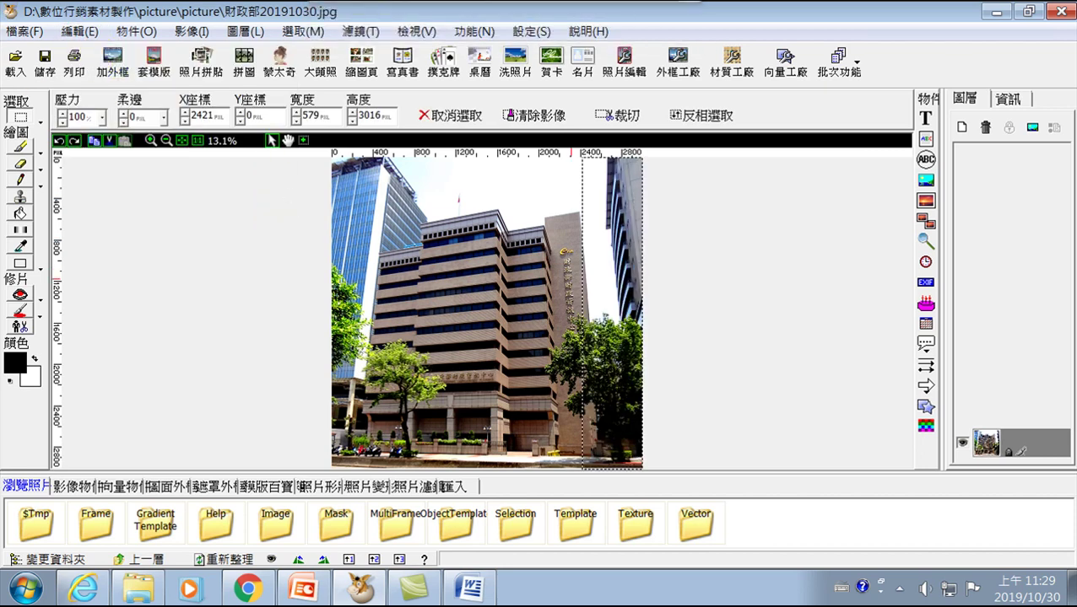
pyautogui.click(448, 114)
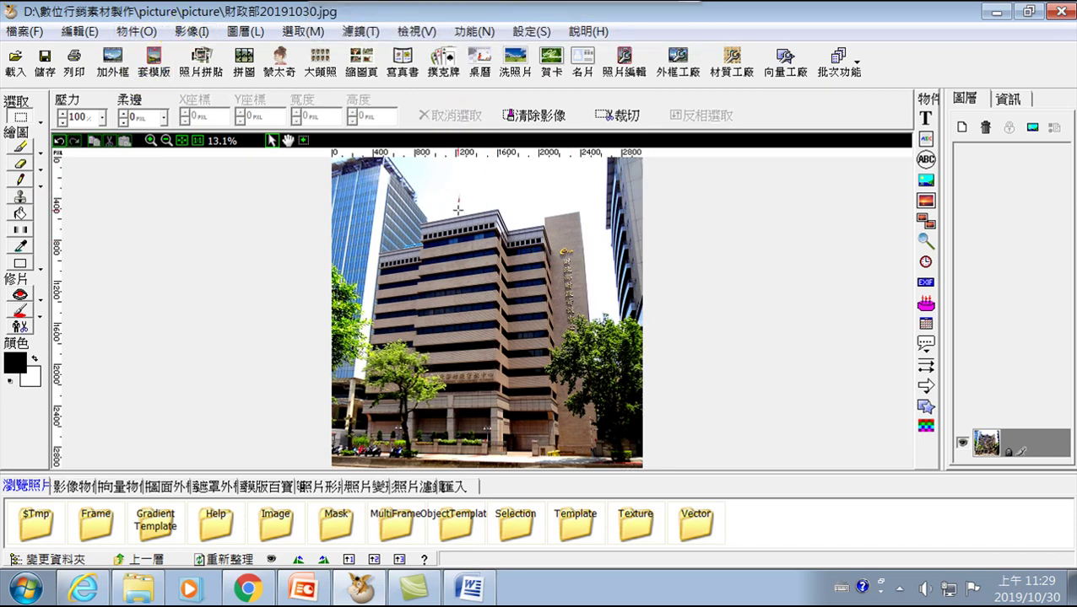
# - Try cropping by a specified size of 640 × 480 px with the frame reduced to about 2430 × 1823 px
pyautogui.click(190, 31)
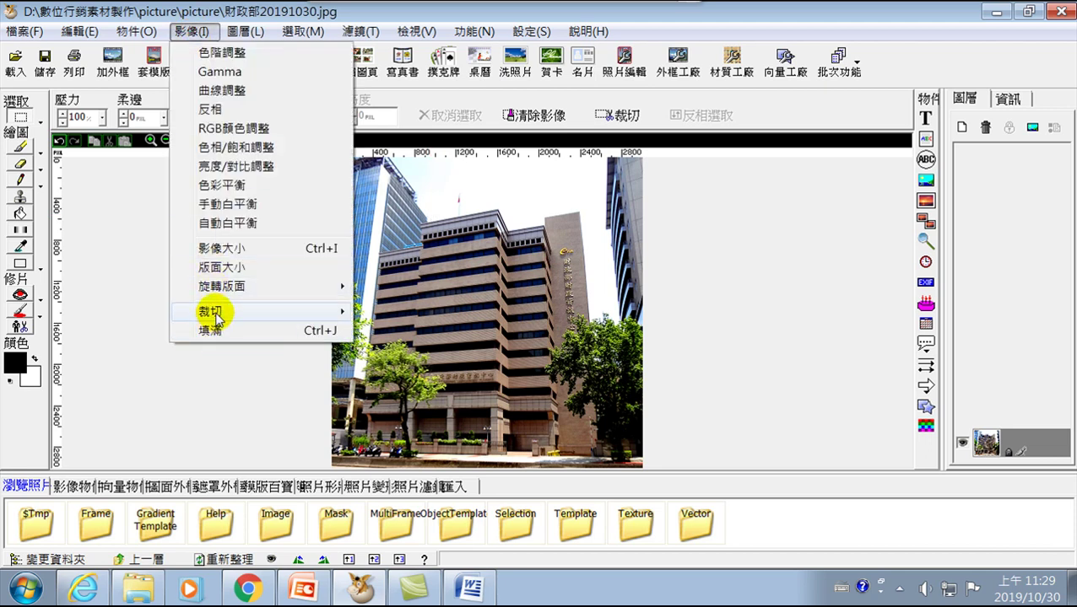
pyautogui.moveTo(224, 318)
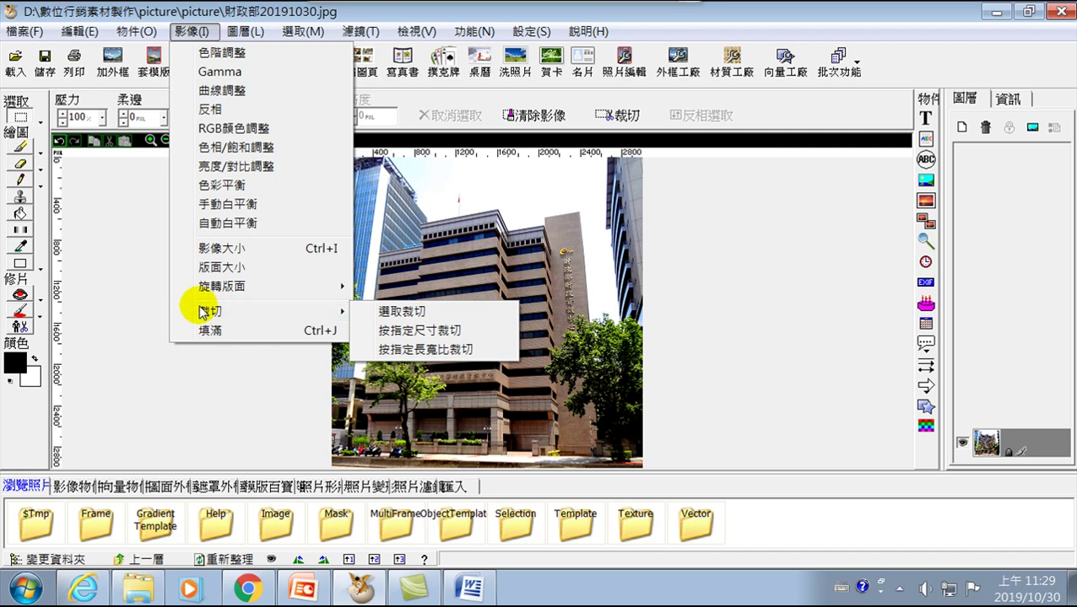
pyautogui.click(122, 279)
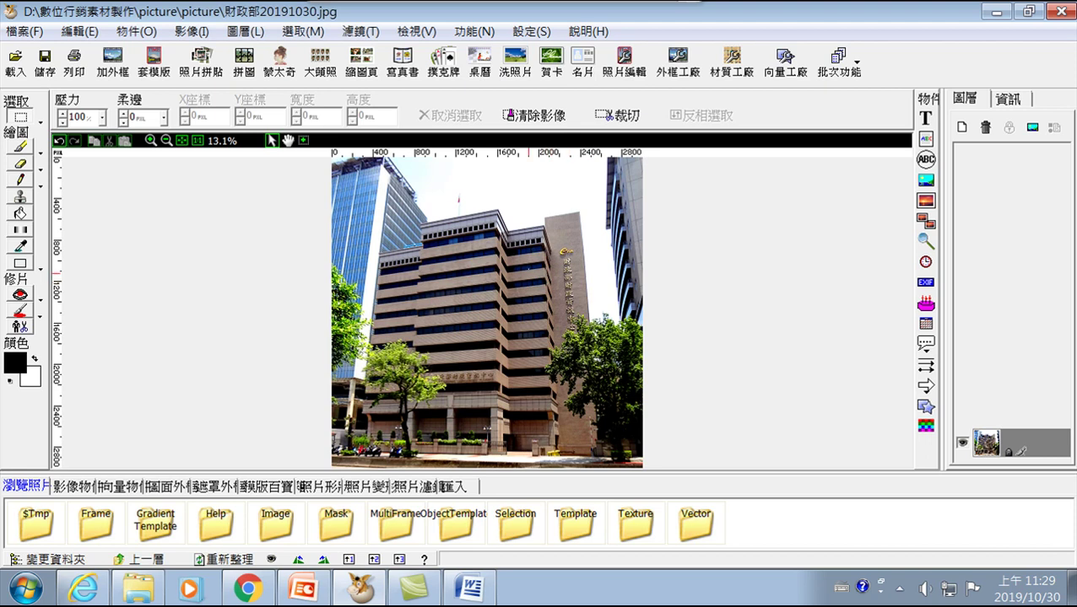
pyautogui.click(201, 31)
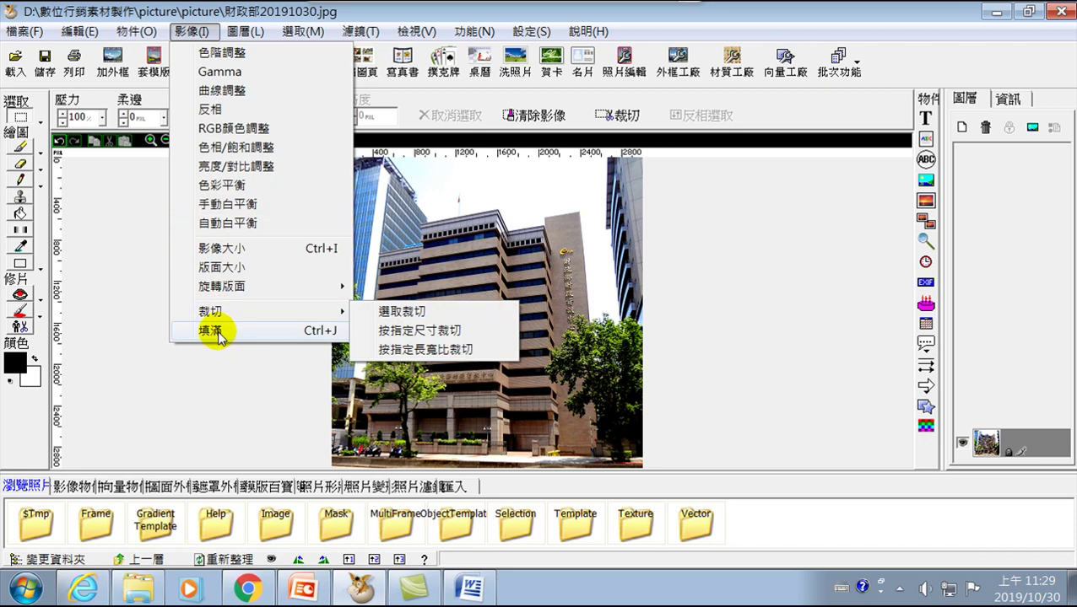
pyautogui.moveTo(218, 311)
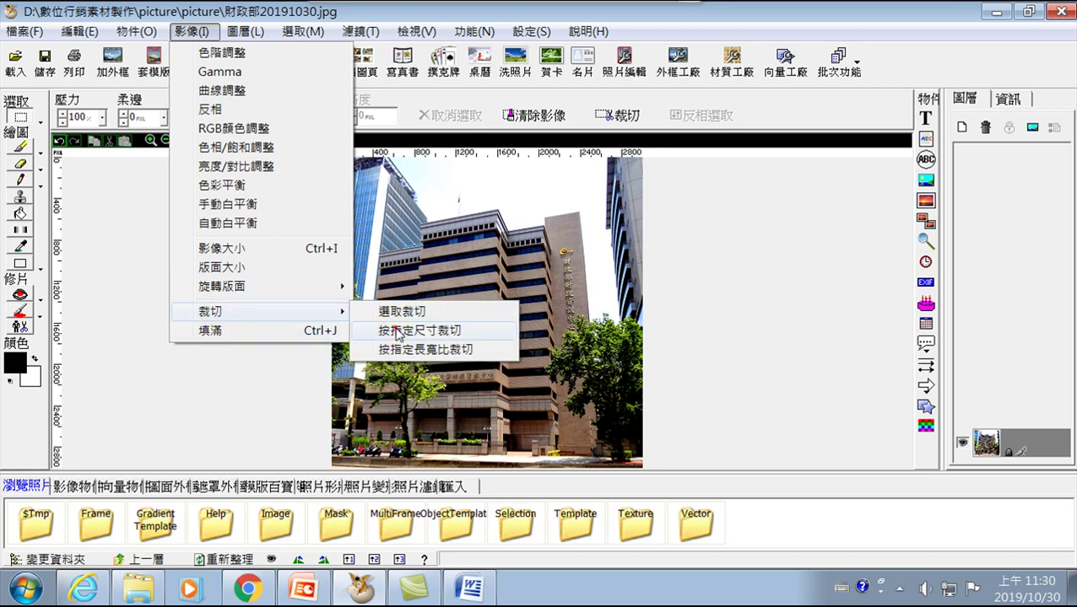
pyautogui.click(396, 331)
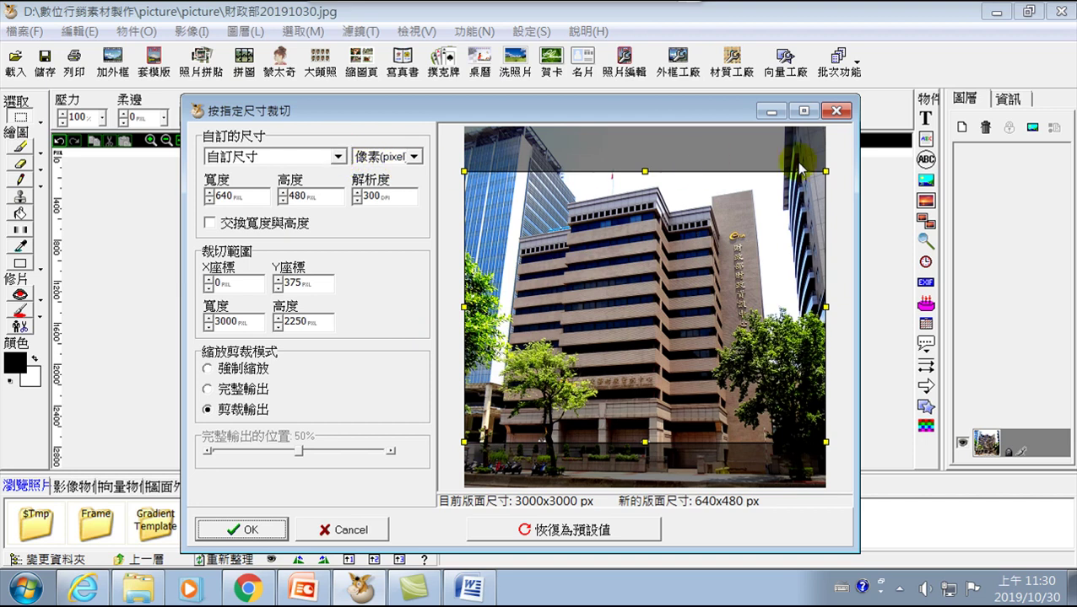
pyautogui.moveTo(824, 171); pyautogui.dragTo(698, 223)
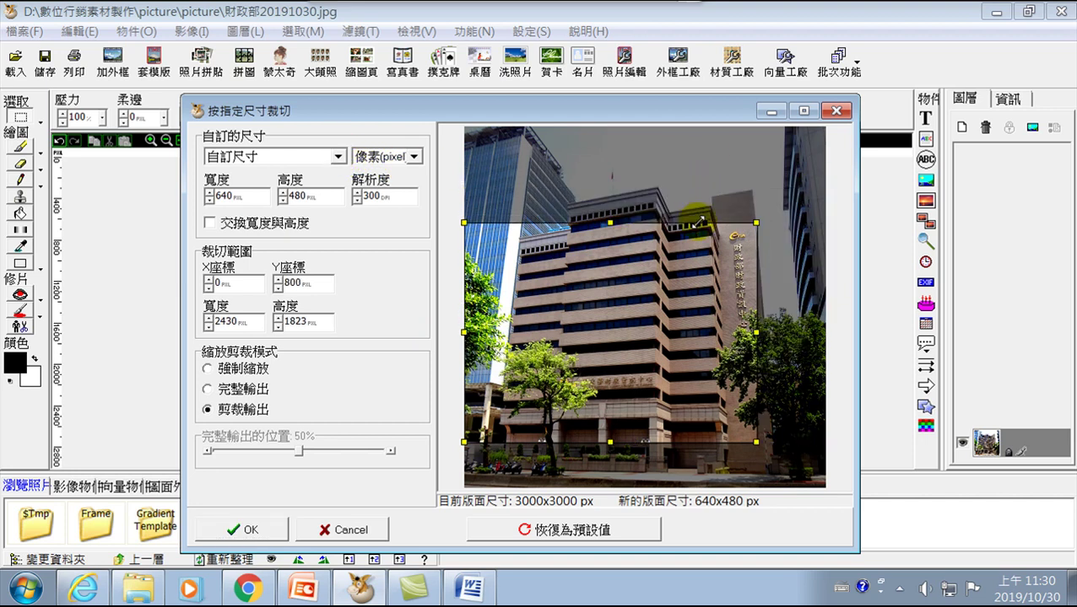
pyautogui.click(363, 530)
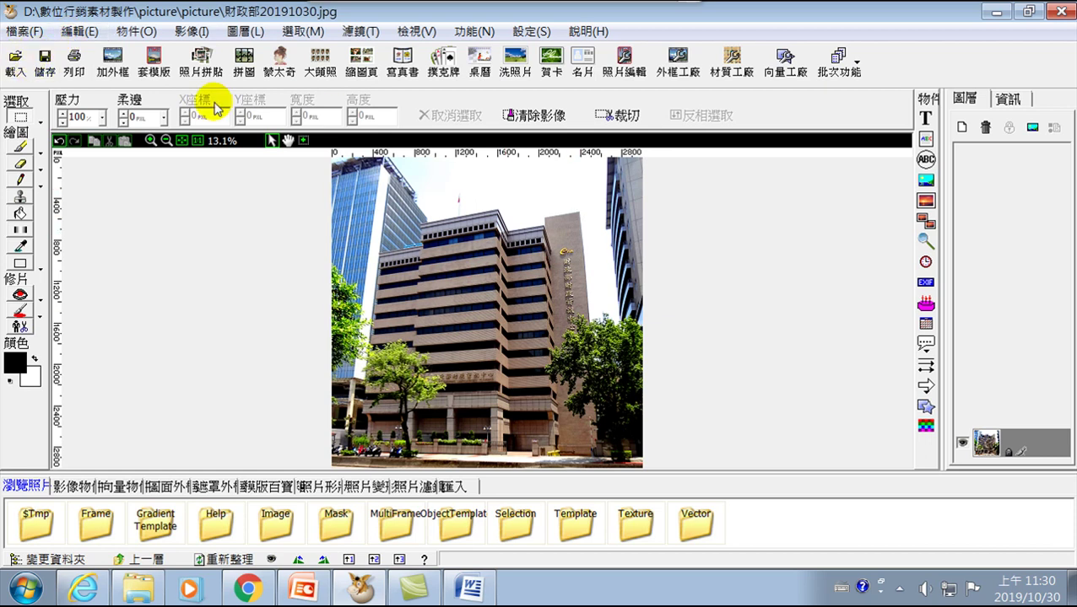
# - Save the cropped photo as a JPEG copy named 財政部20191030-裁切 in the picture folder
pyautogui.click(23, 38)
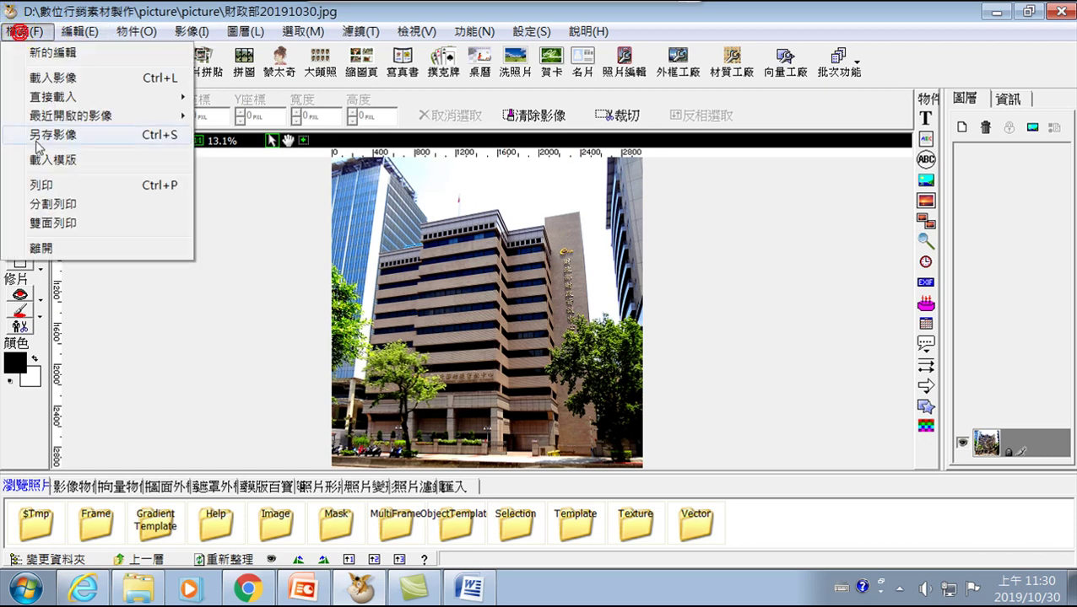
pyautogui.click(48, 136)
pyautogui.click(731, 368)
pyautogui.write('-')
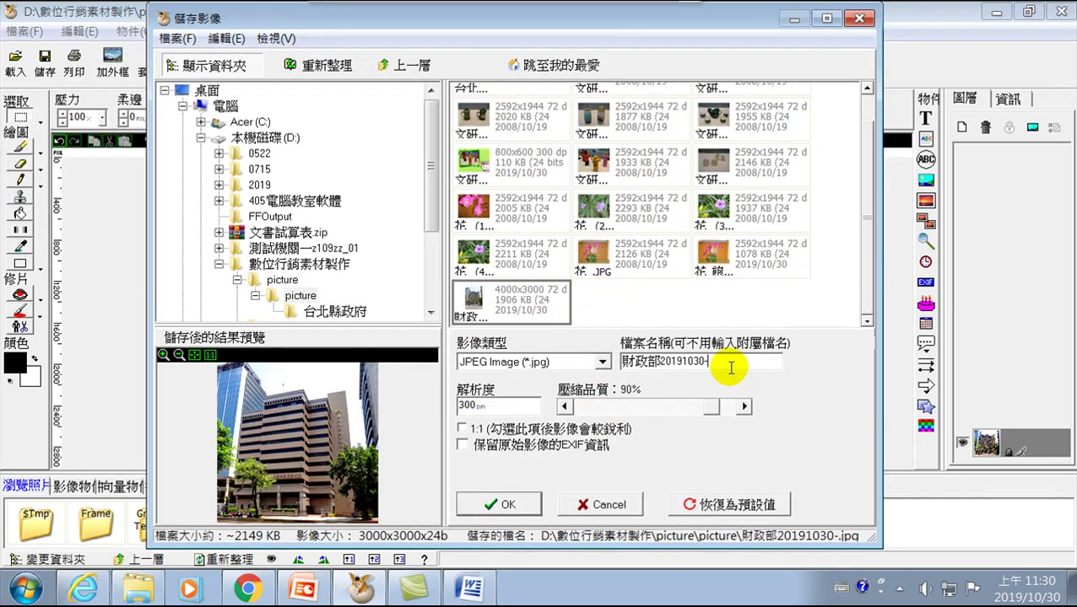
pyautogui.hotkey('ctrl', 'space')
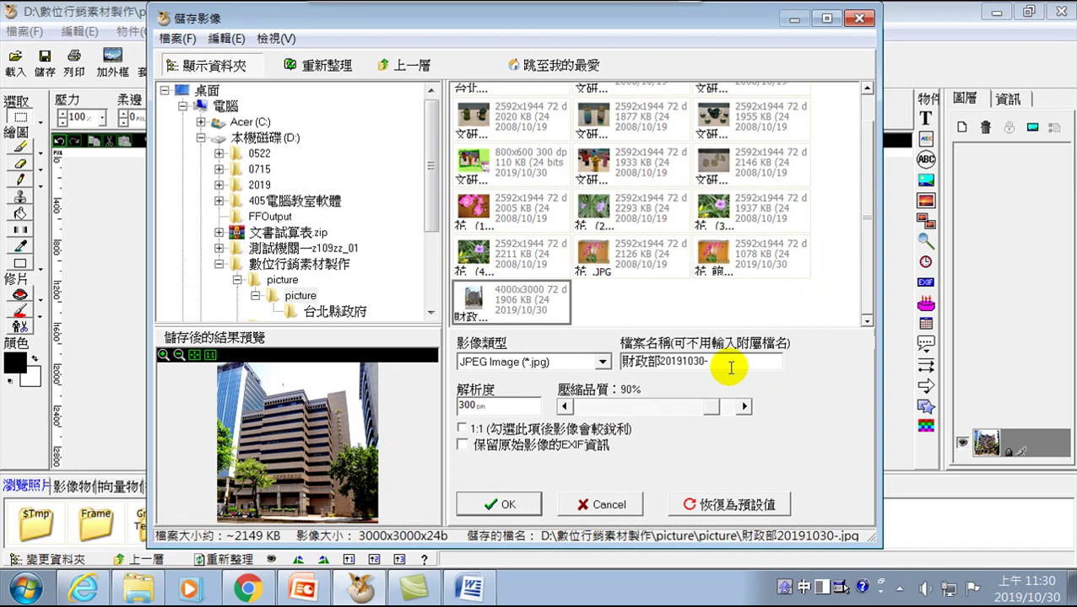
pyautogui.write('裁切')
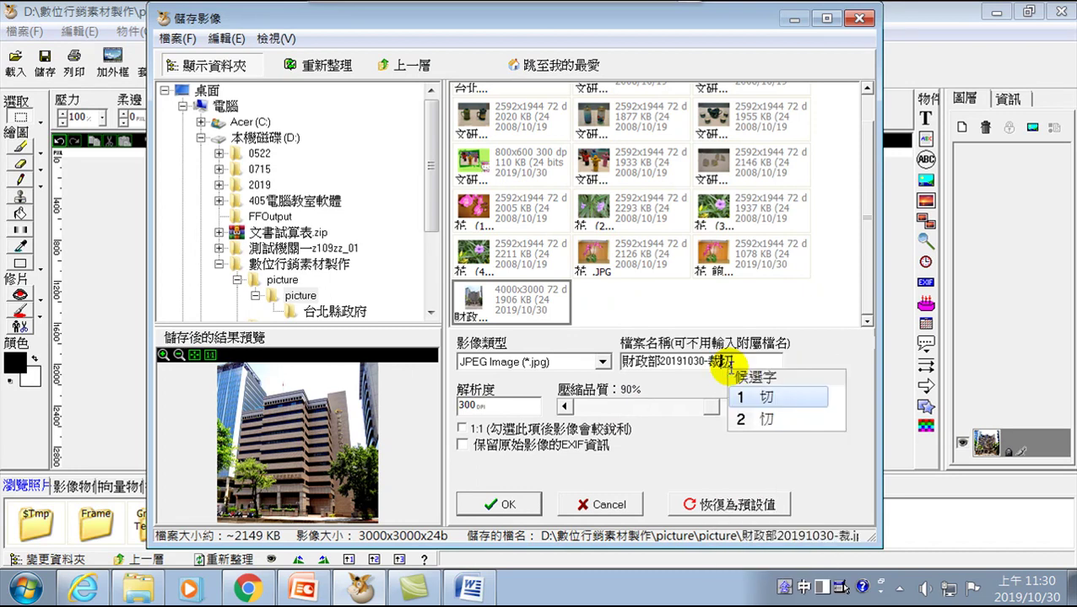
pyautogui.press('Return')
pyautogui.hotkey('ctrl', 'space')
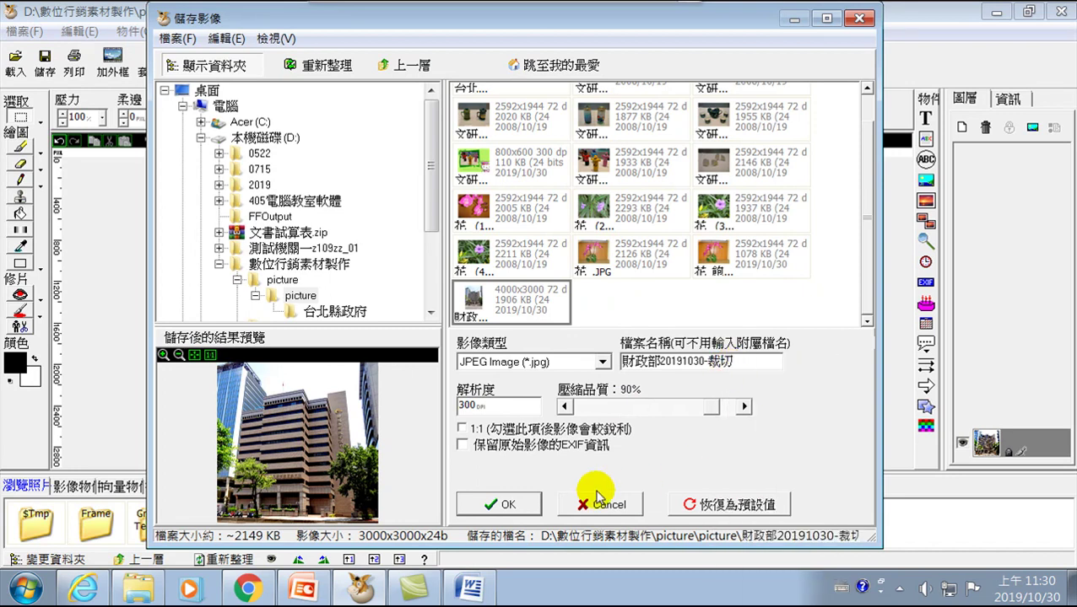
pyautogui.click(510, 505)
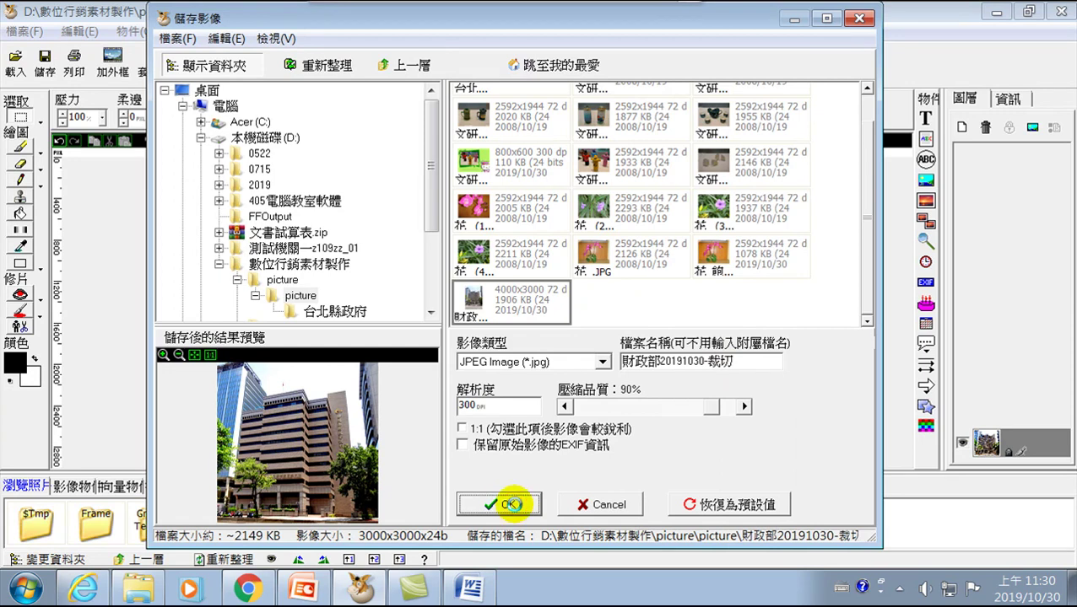
pyautogui.click(685, 351)
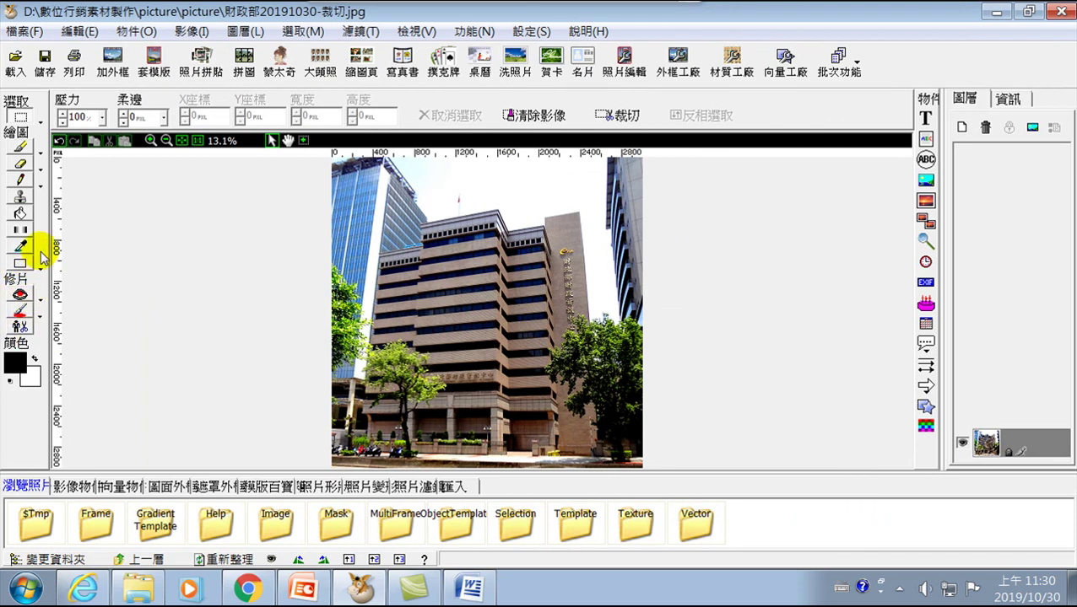
pyautogui.click(39, 297)
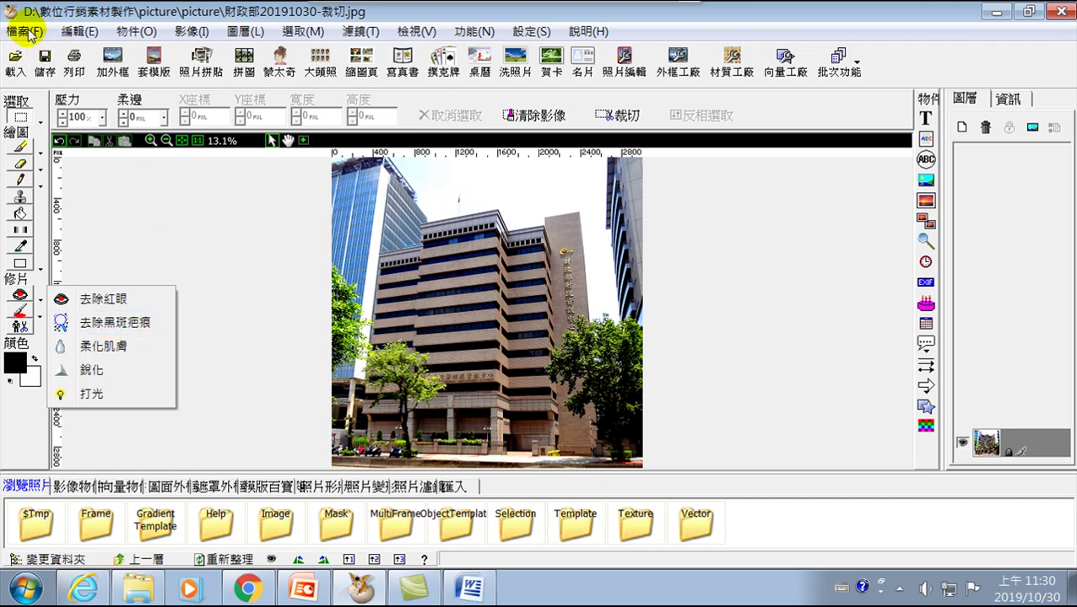
pyautogui.click(15, 59)
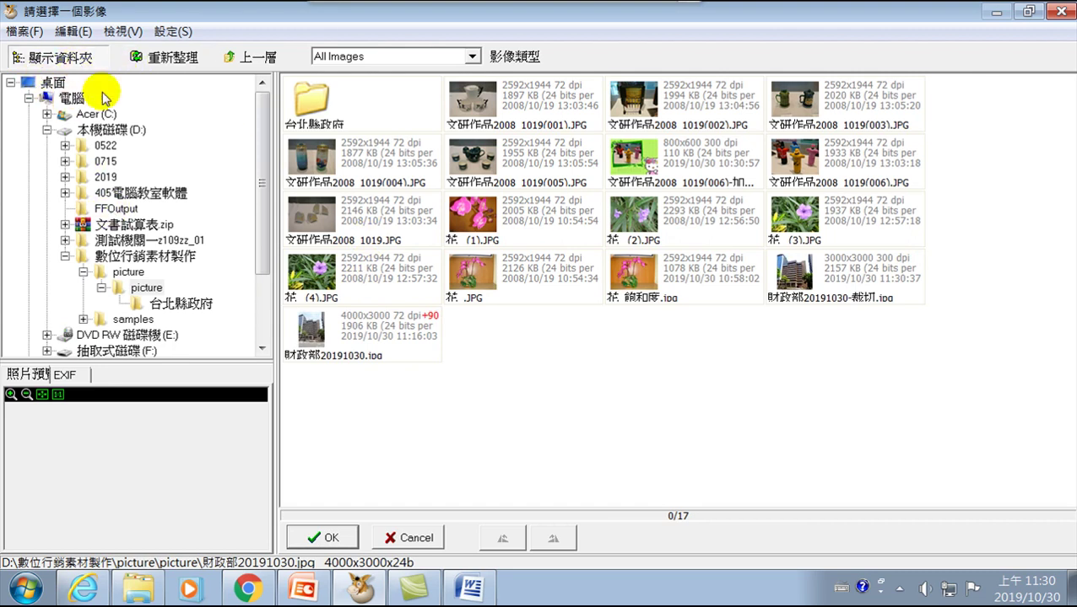
pyautogui.click(414, 538)
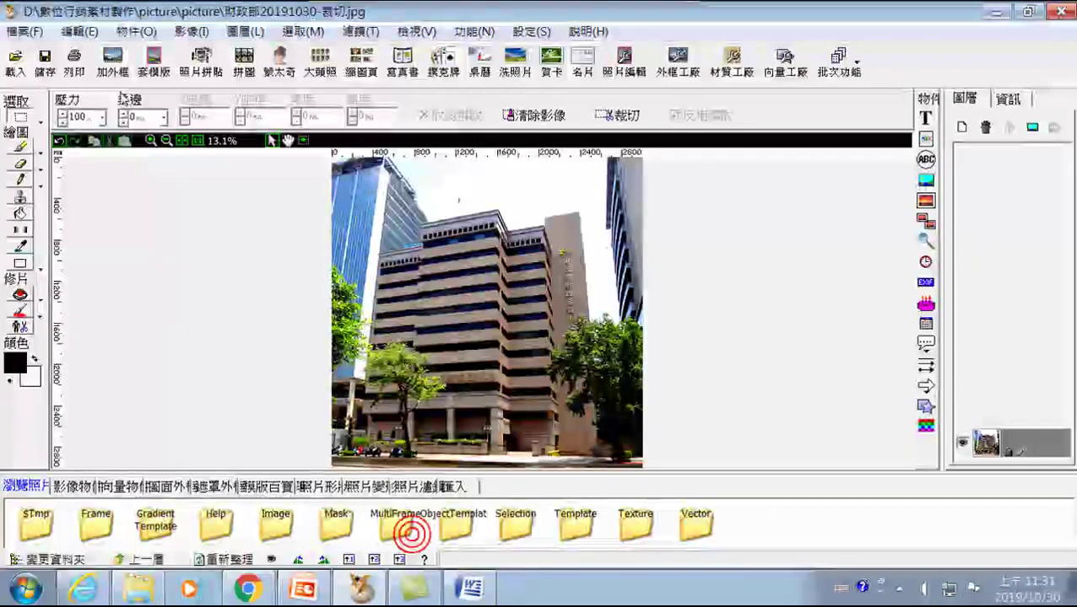
# - Load the portrait photo 4-2.jpg from the inner samples folder of 數位行銷素材製作
pyautogui.click(14, 59)
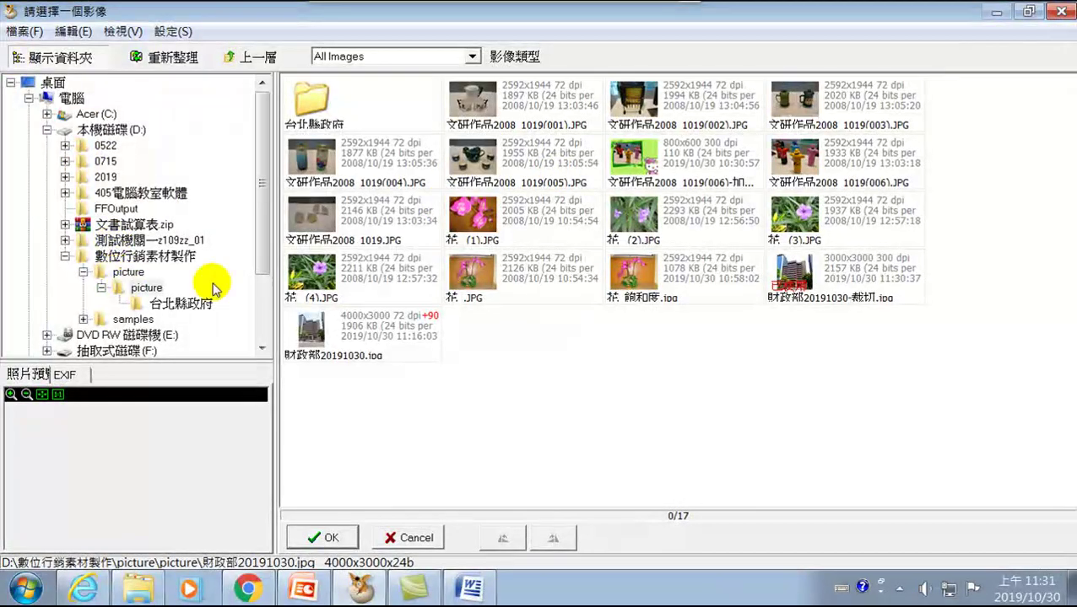
pyautogui.moveTo(264, 227); pyautogui.dragTo(260, 279)
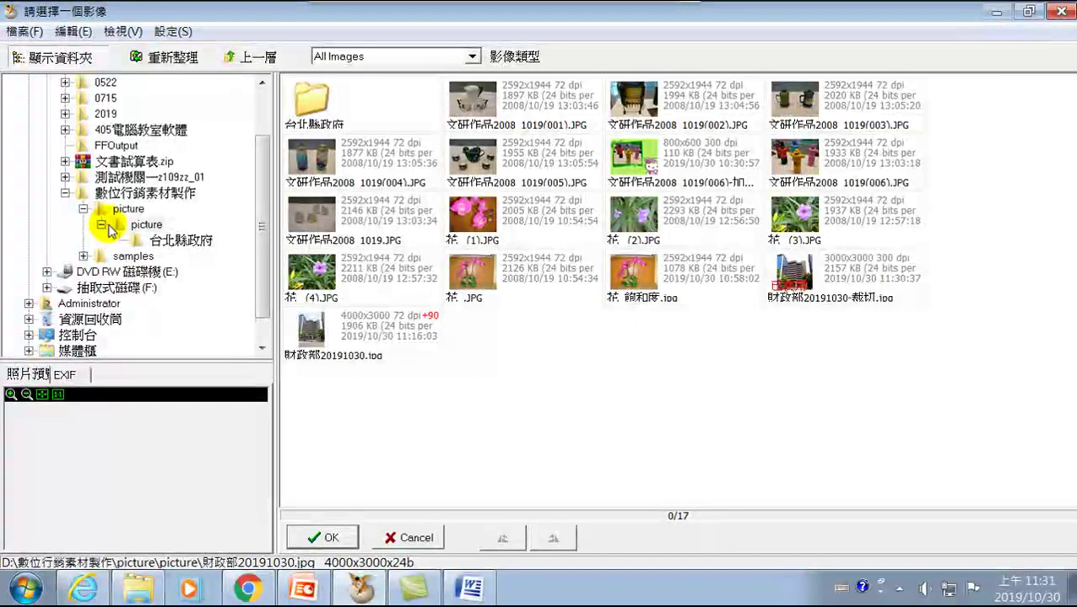
pyautogui.click(139, 225)
pyautogui.click(101, 224)
pyautogui.click(82, 240)
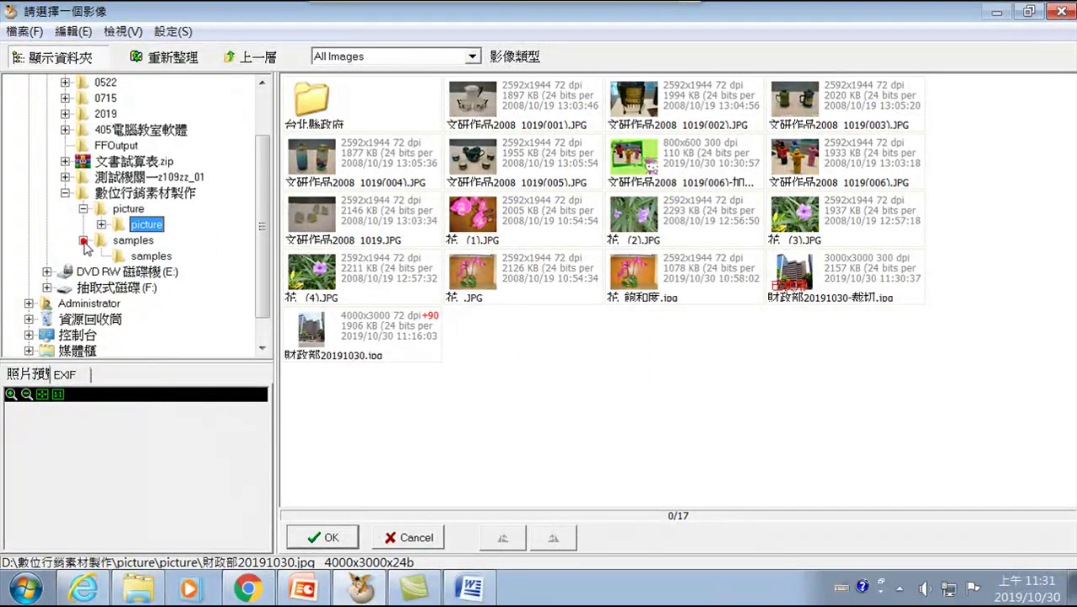
pyautogui.click(135, 256)
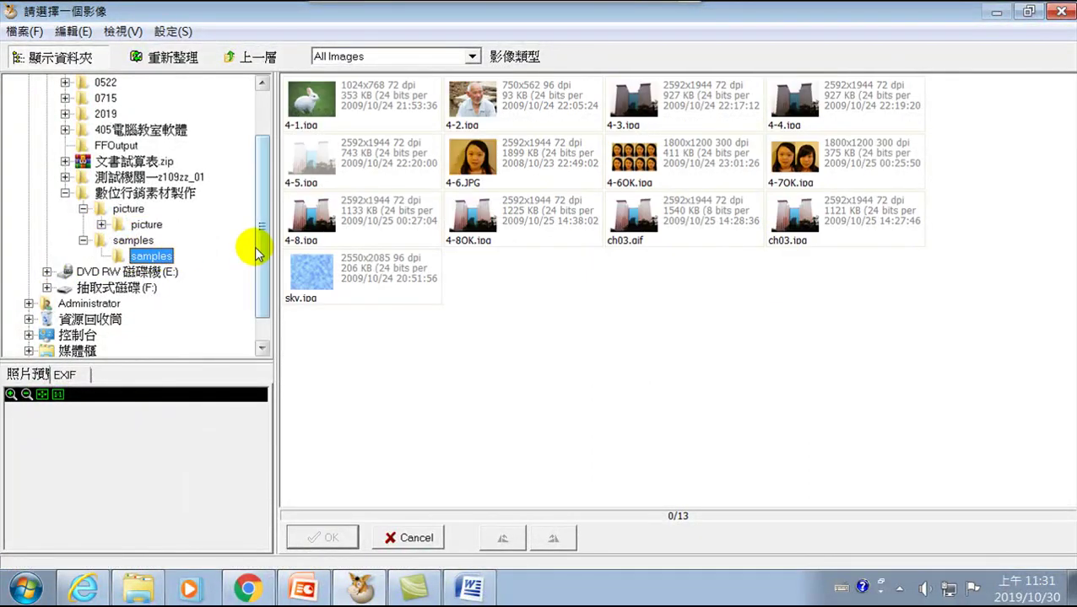
pyautogui.click(523, 99)
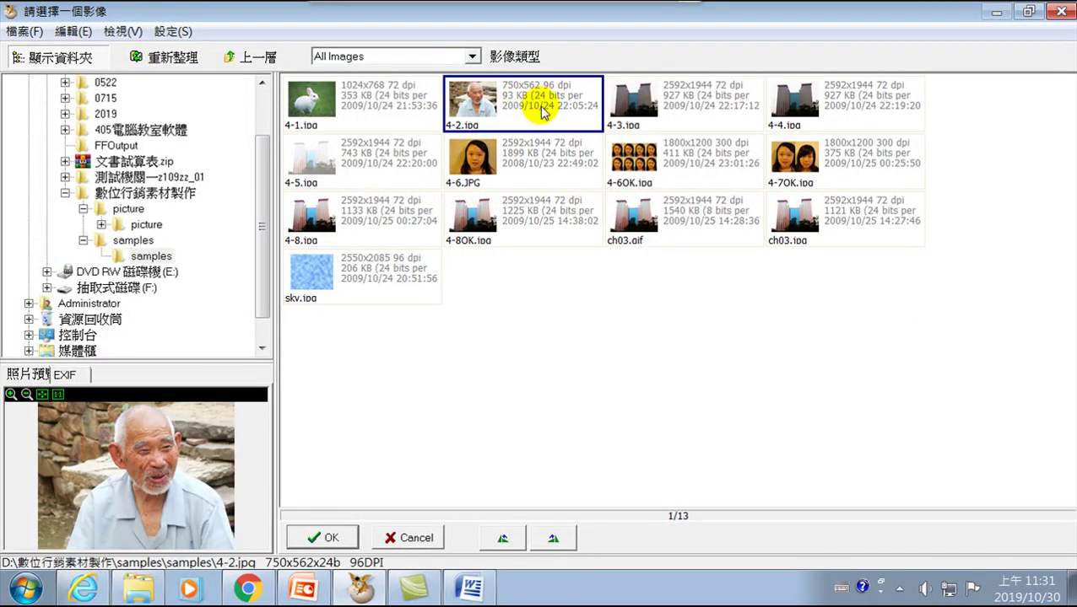
pyautogui.click(337, 544)
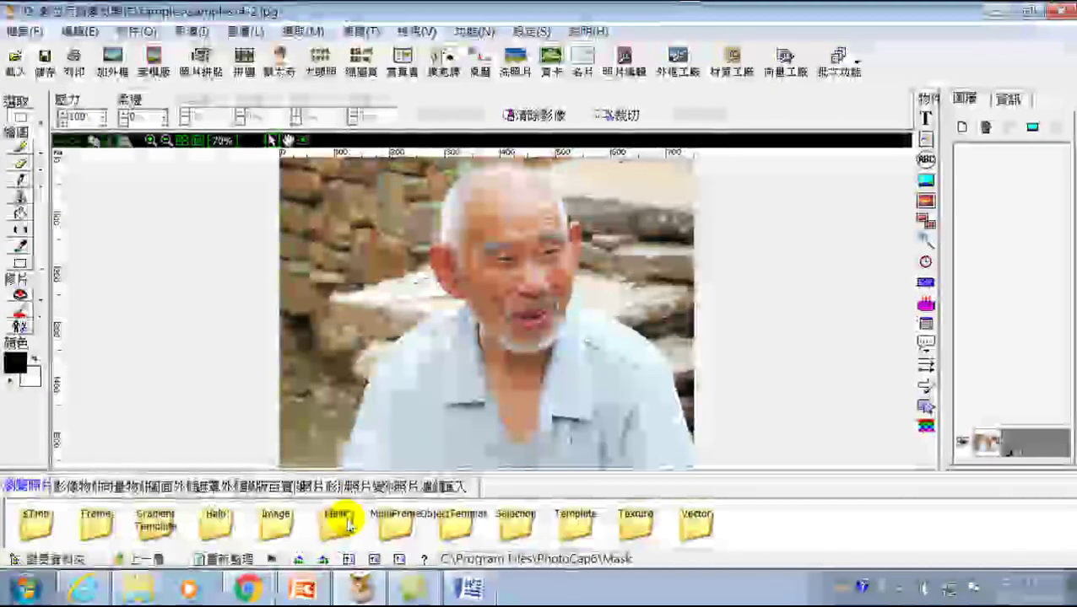